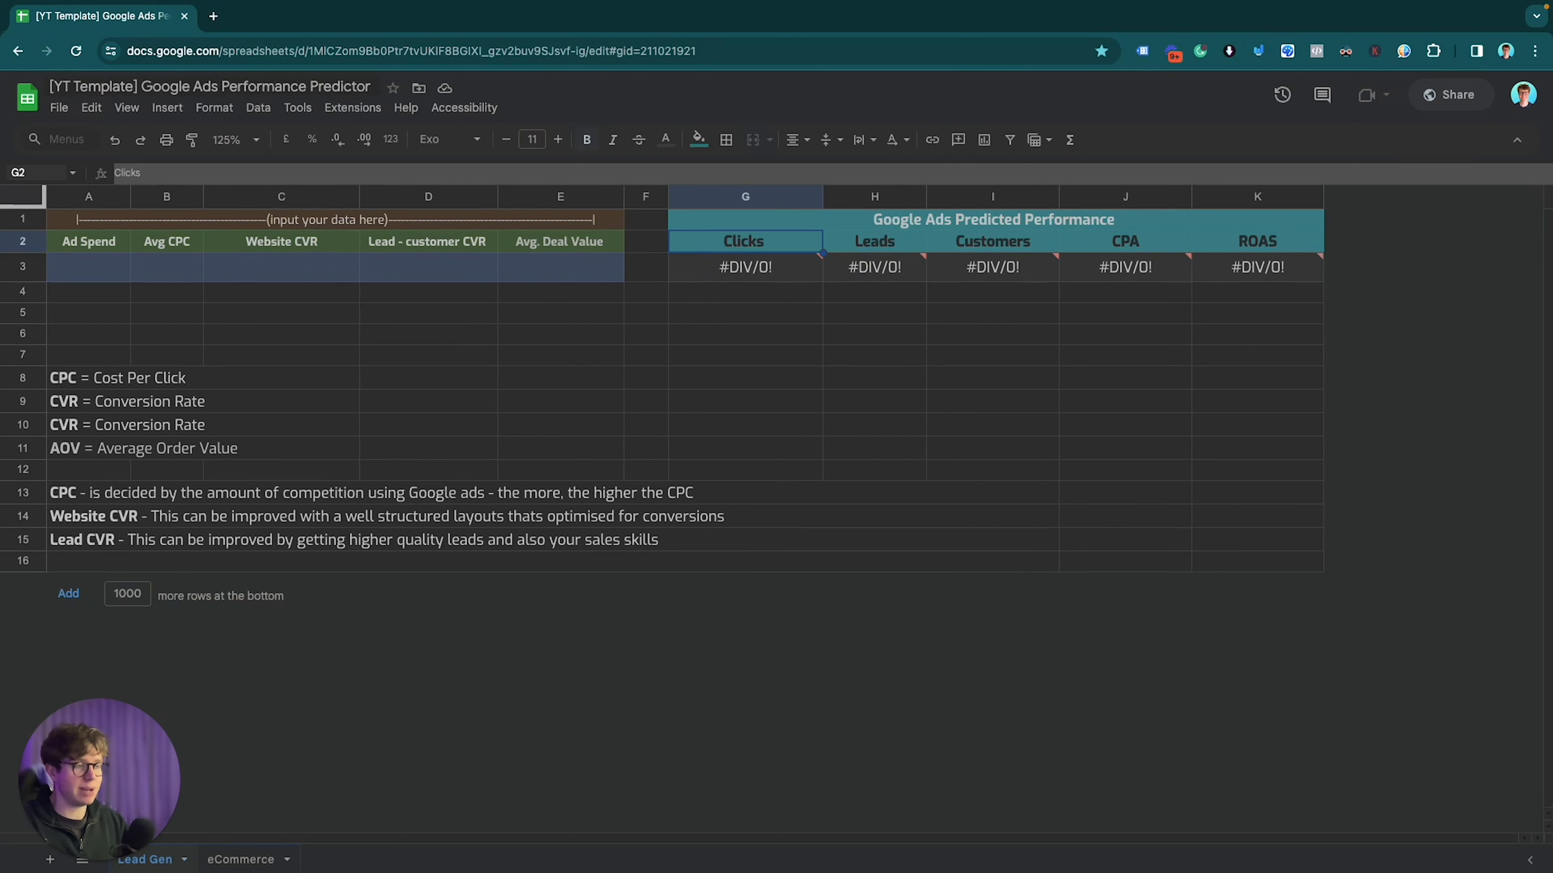
Step: Review the prediction headings Leads, Customers, CPA and ROAS, then return to Ad Spend
click(875, 241)
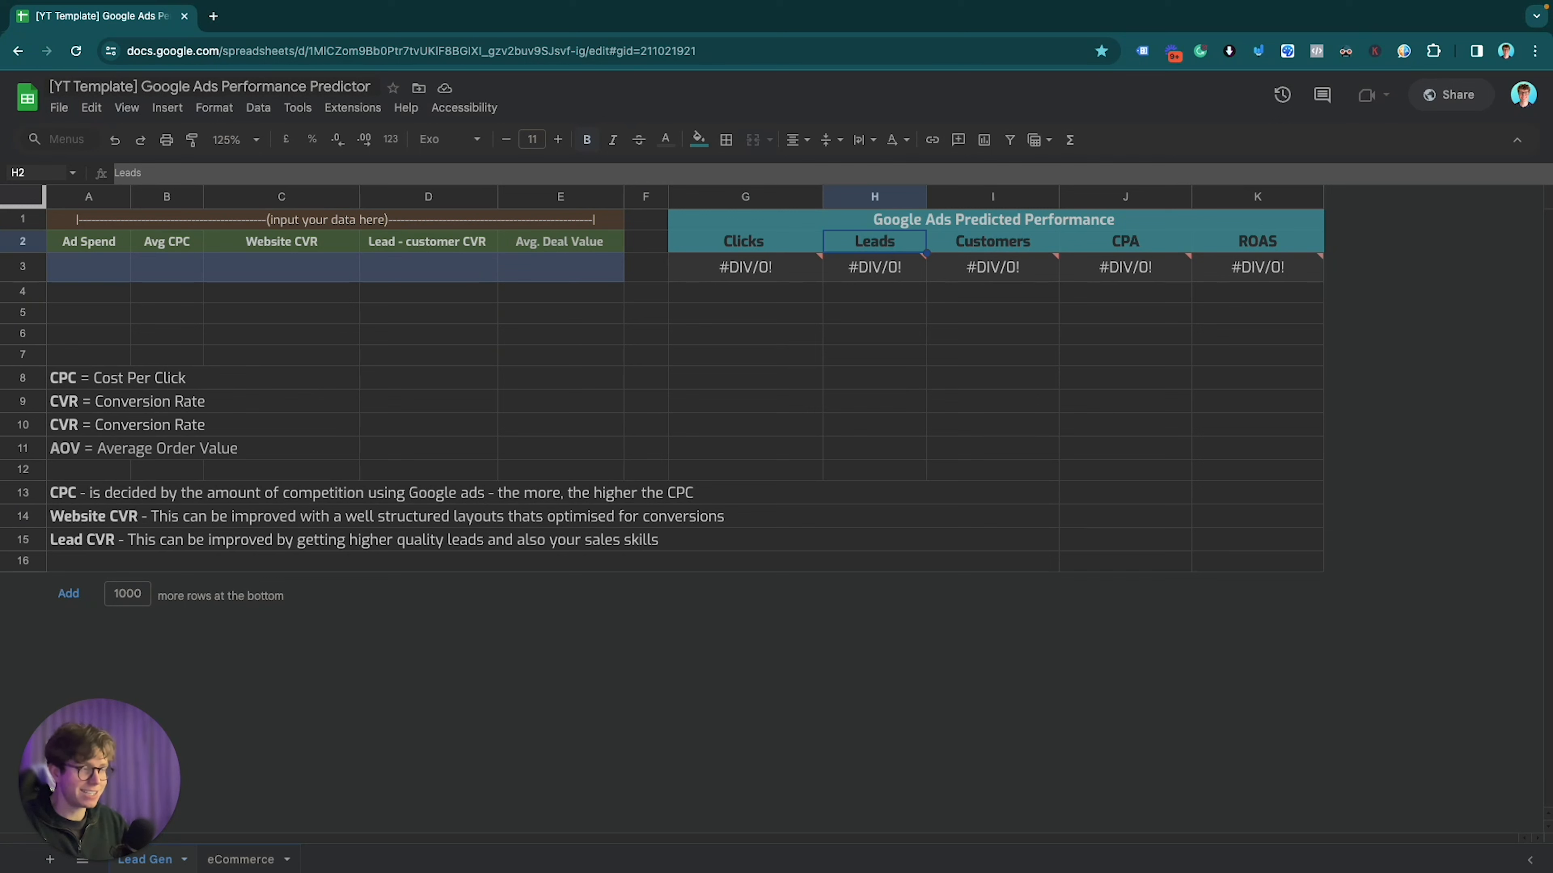
click(992, 241)
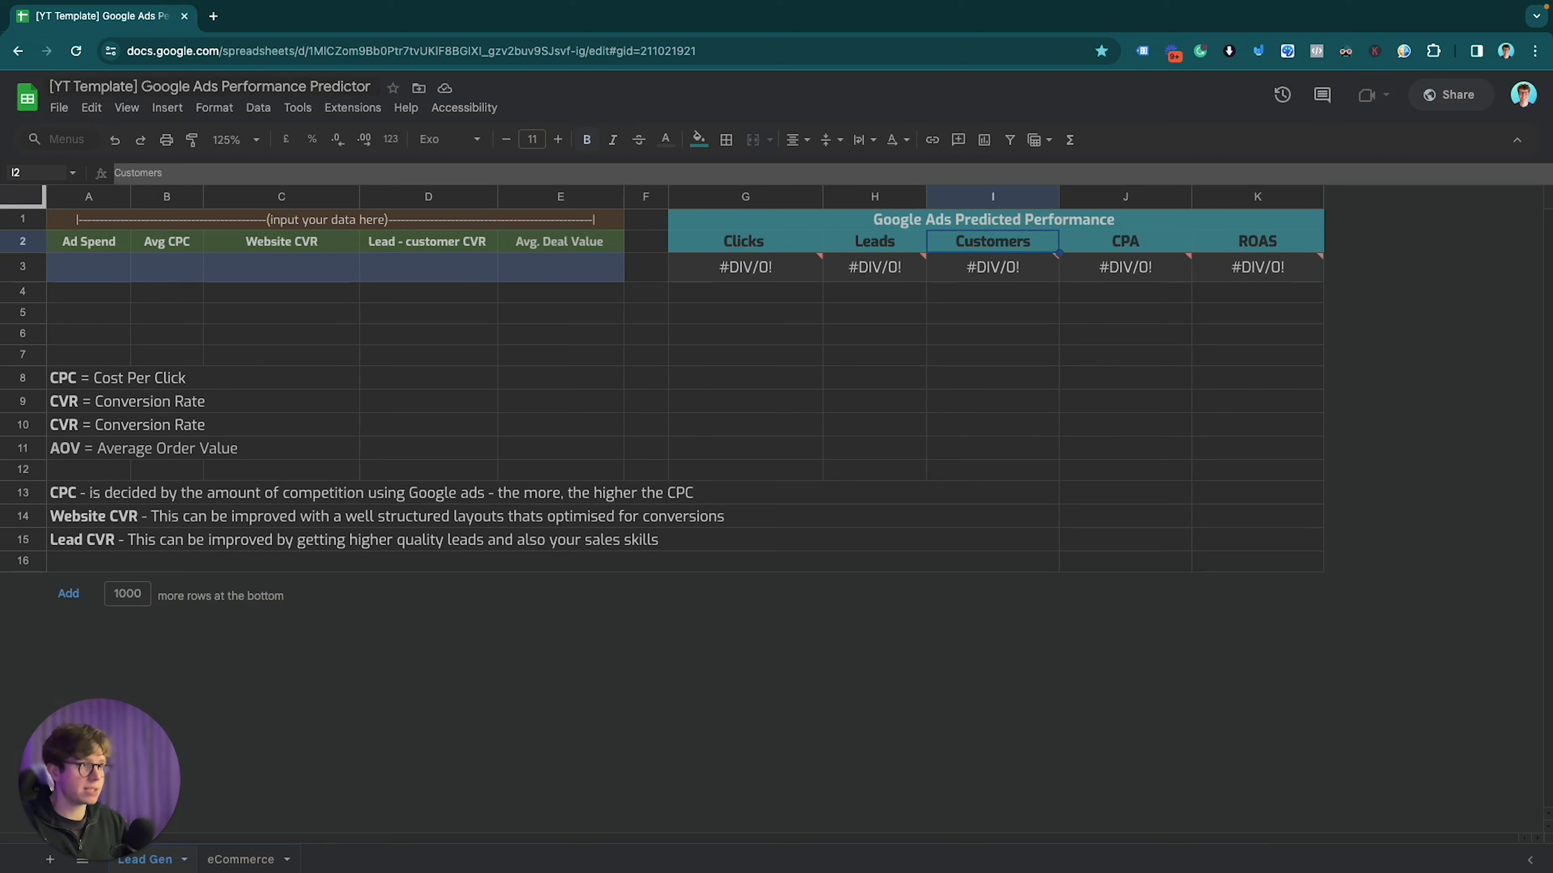
click(1125, 241)
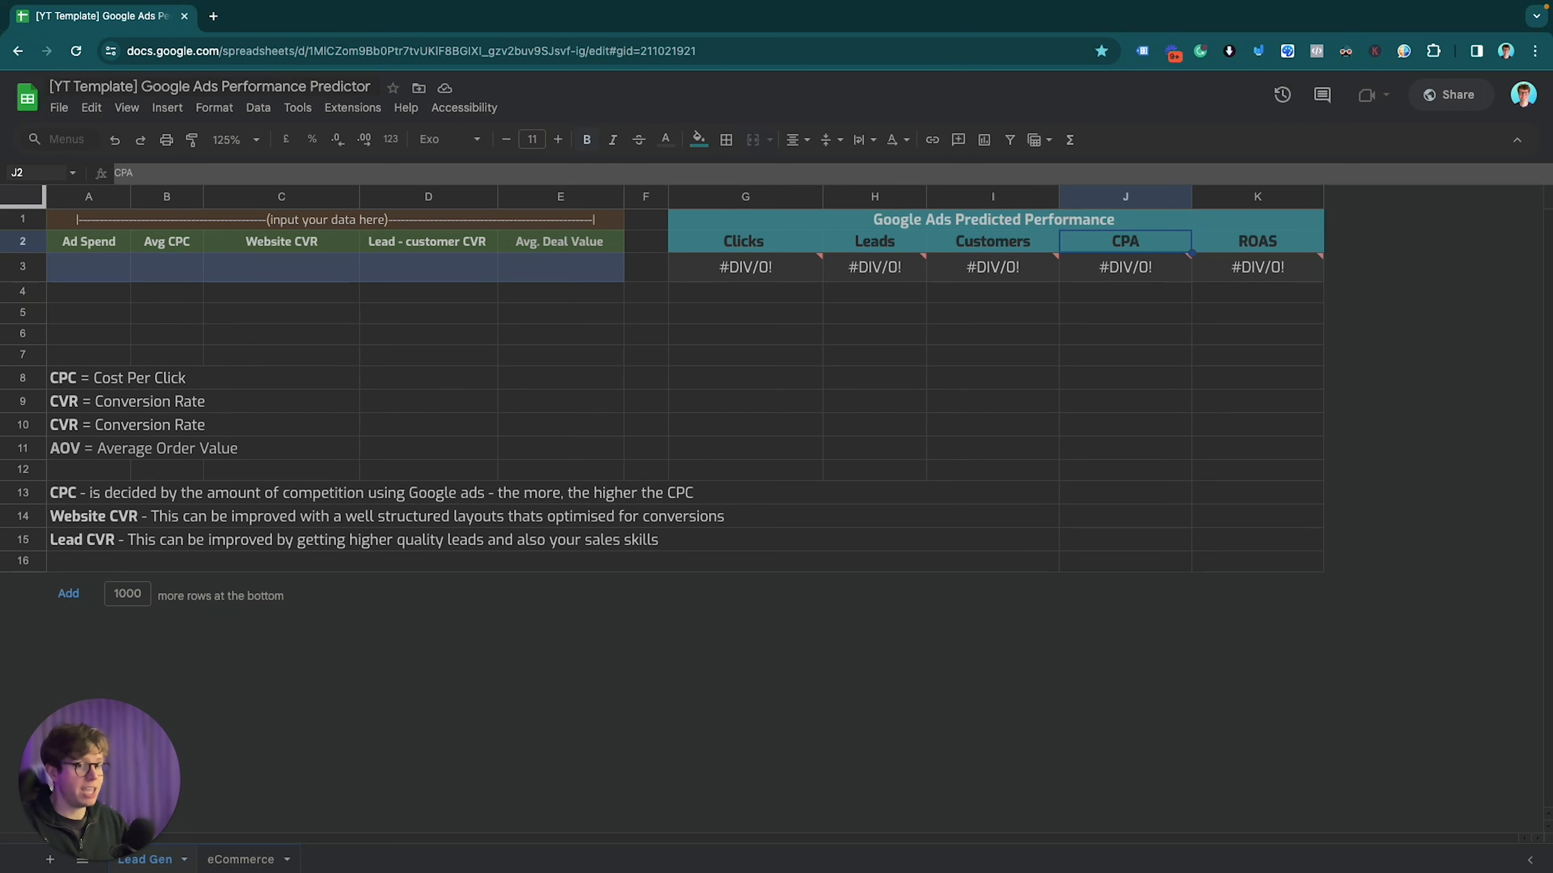
click(993, 242)
click(1125, 242)
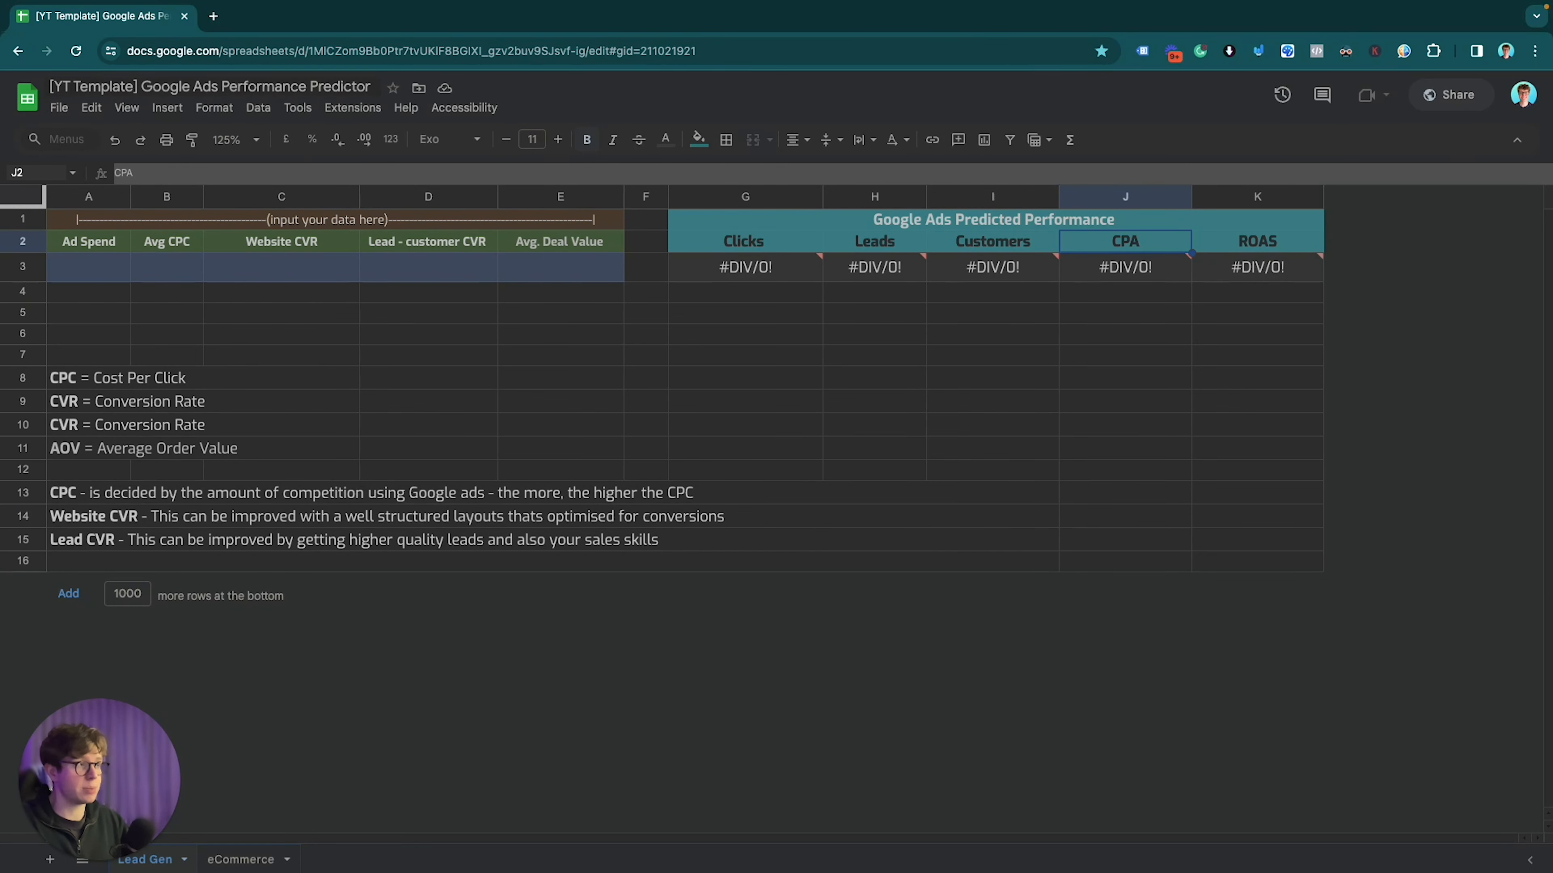
click(1257, 242)
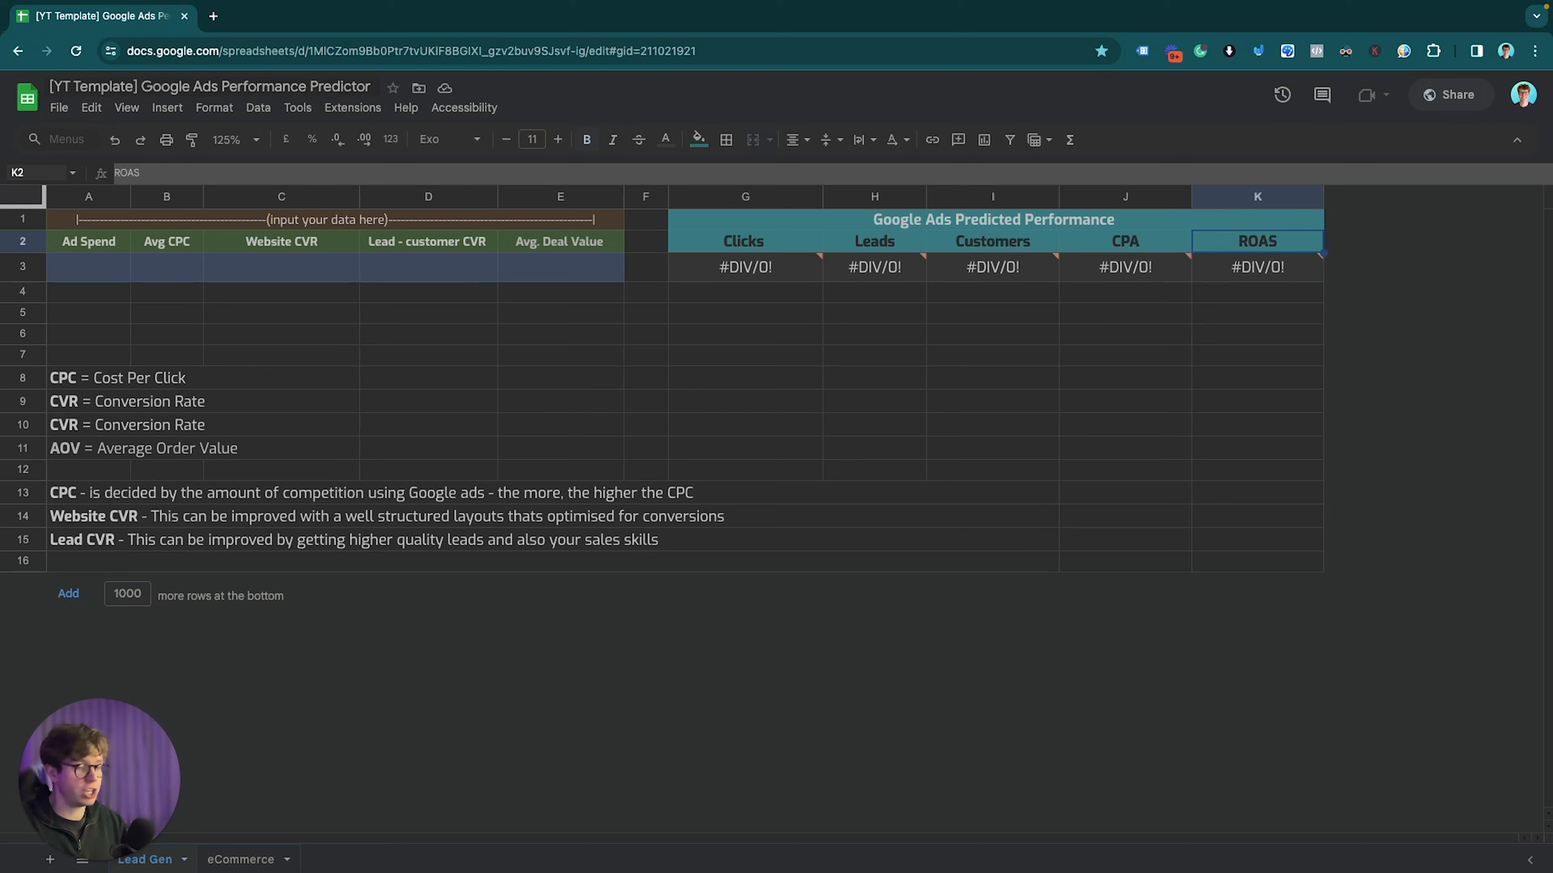
key(ctrl+Left)
key(ctrl+Left)
key(Left)
key(Left)
key(Left)
key(Left)
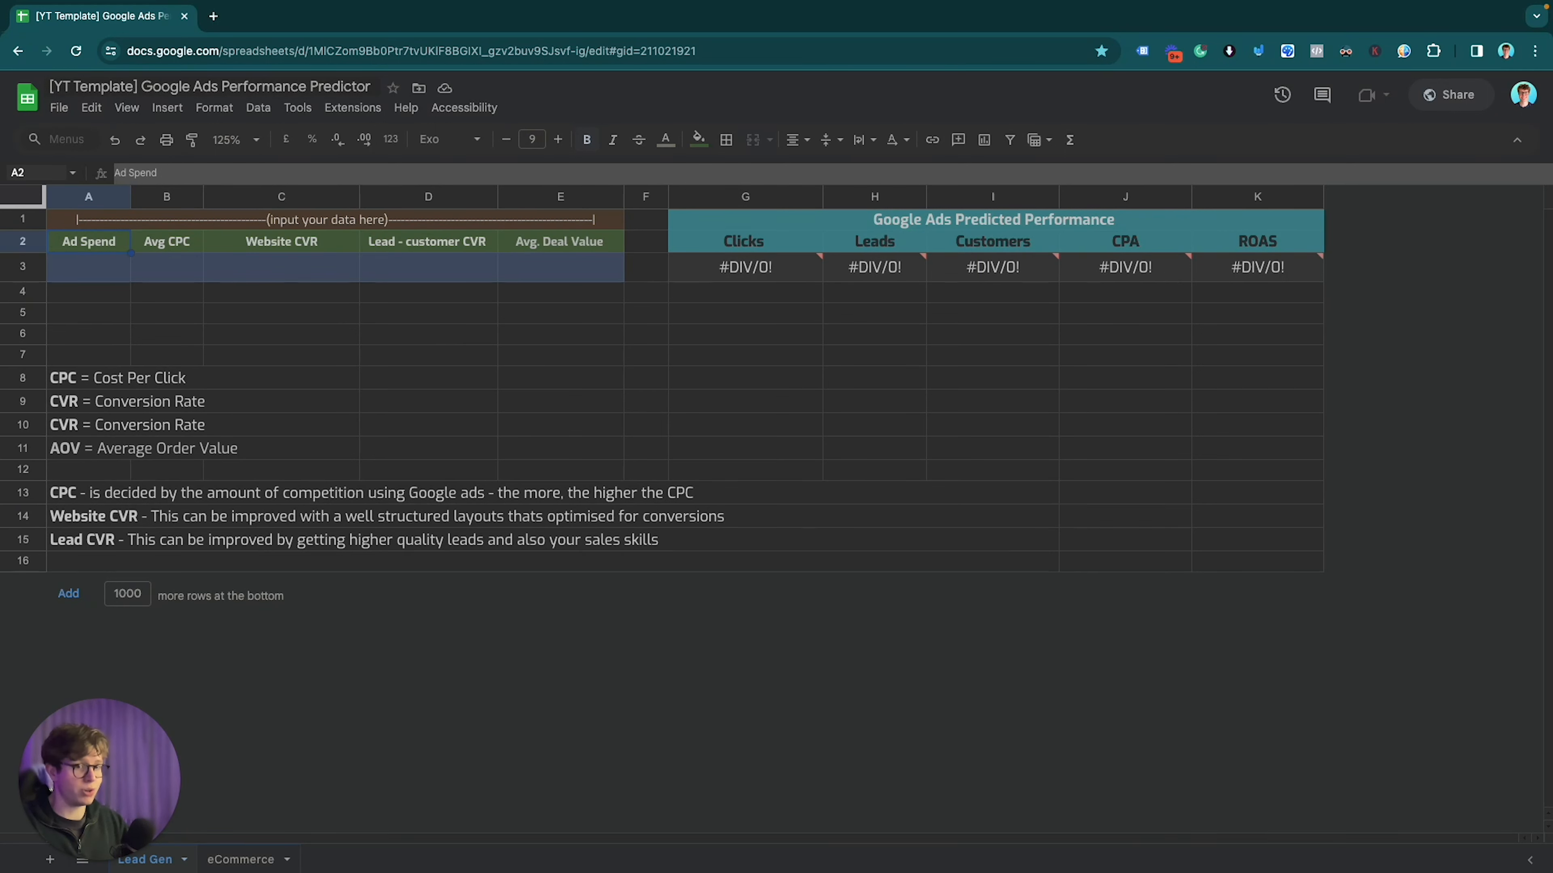
Step: Walk through the input columns Avg CPC, Website CVR, Lead - customer CVR and Avg. Deal Value
key(Right)
key(Right)
key(Right)
key(Right)
key(Right)
key(Right)
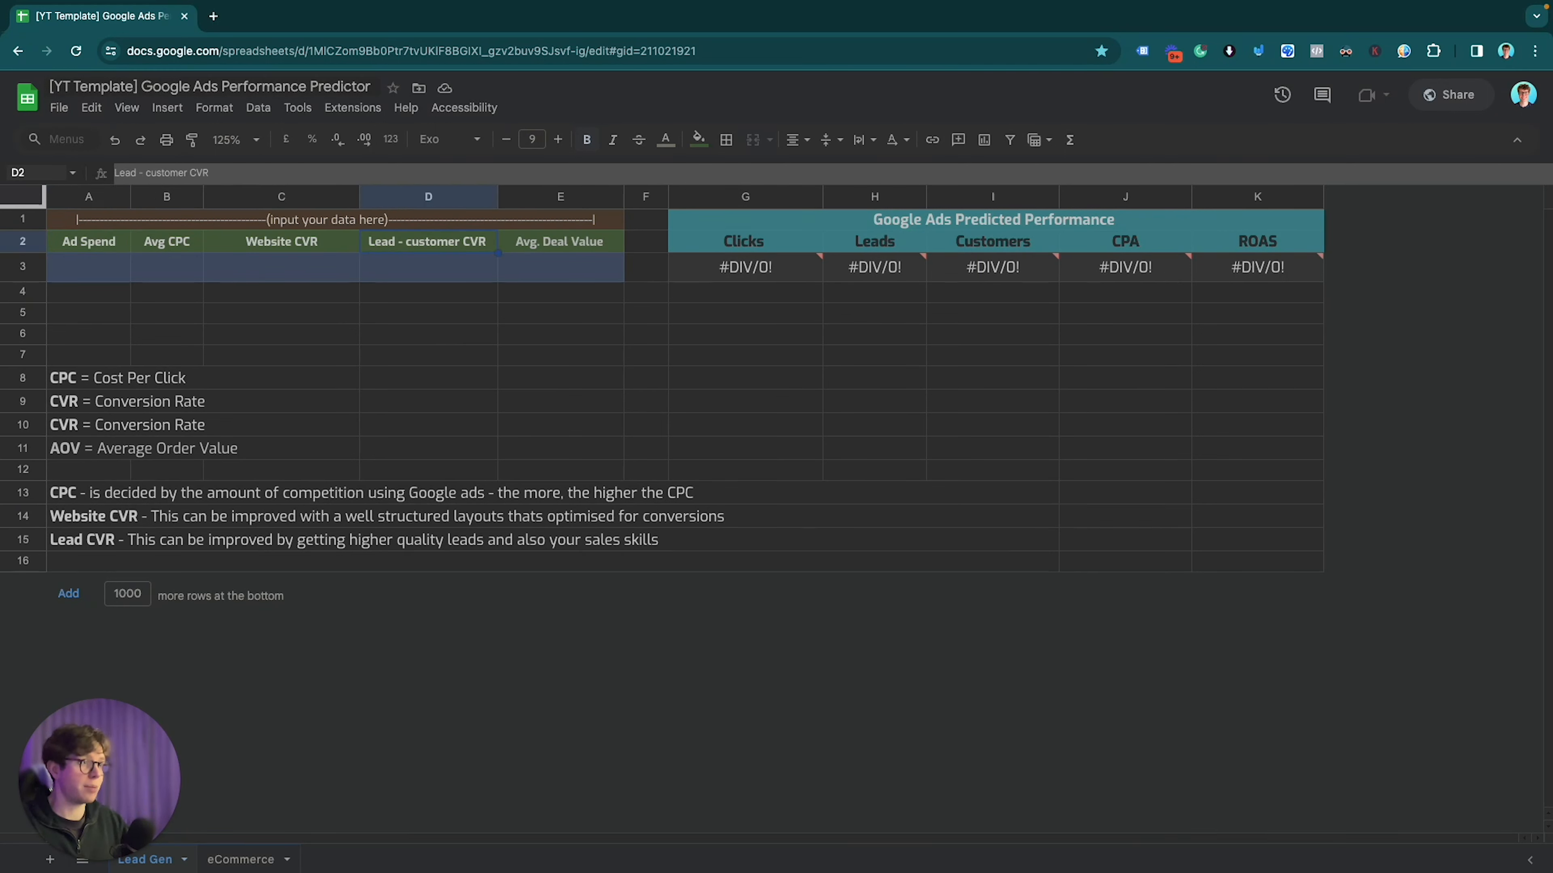
key(Left)
key(Left)
key(Left)
key(Left)
key(Left)
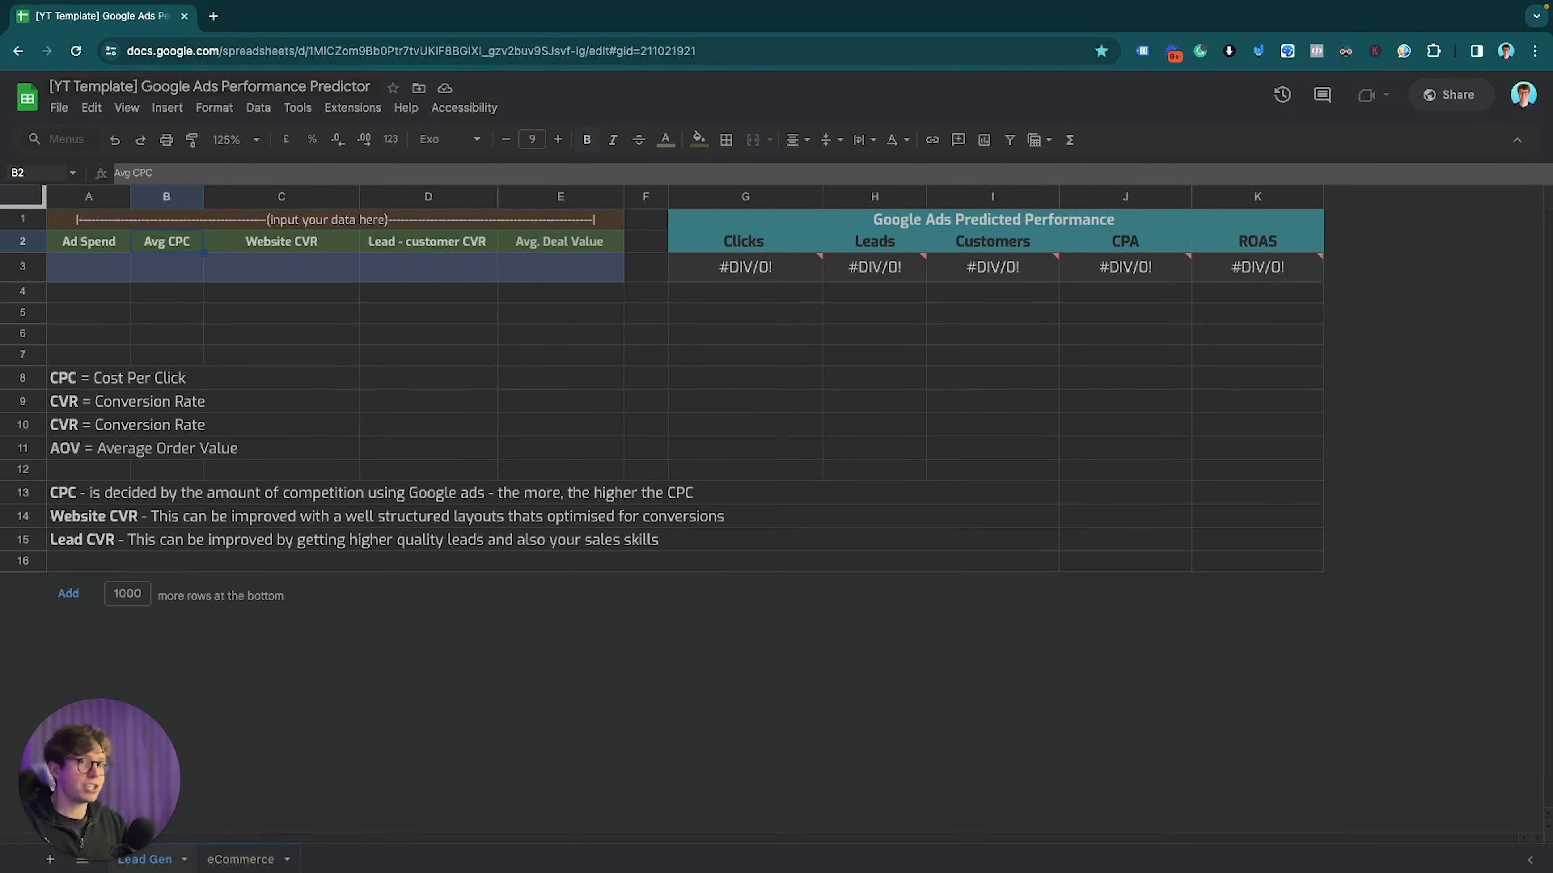
key(Right)
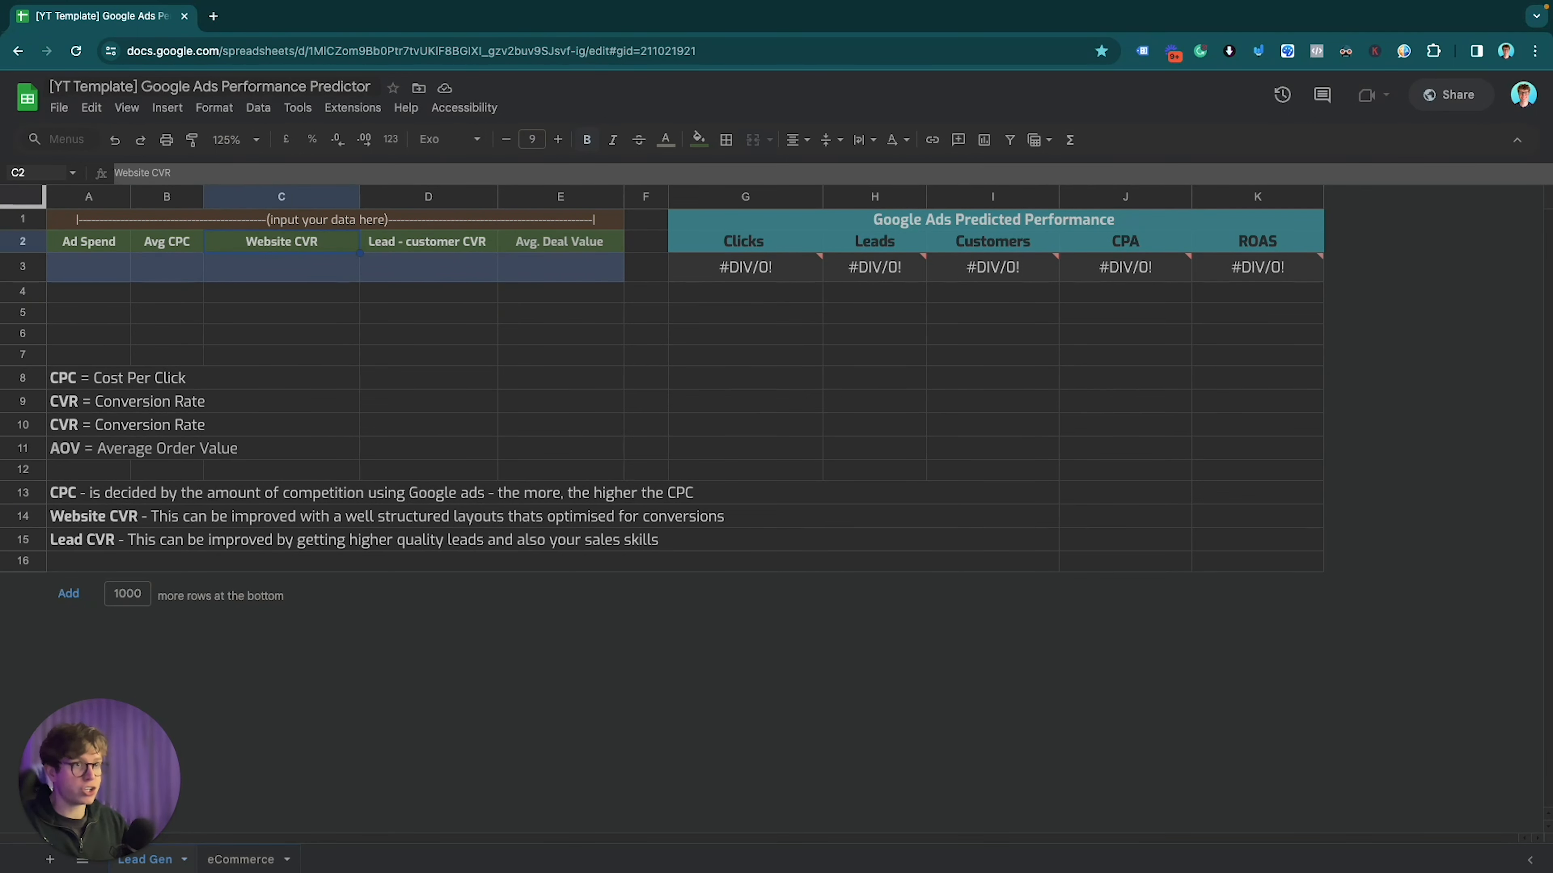
key(Right)
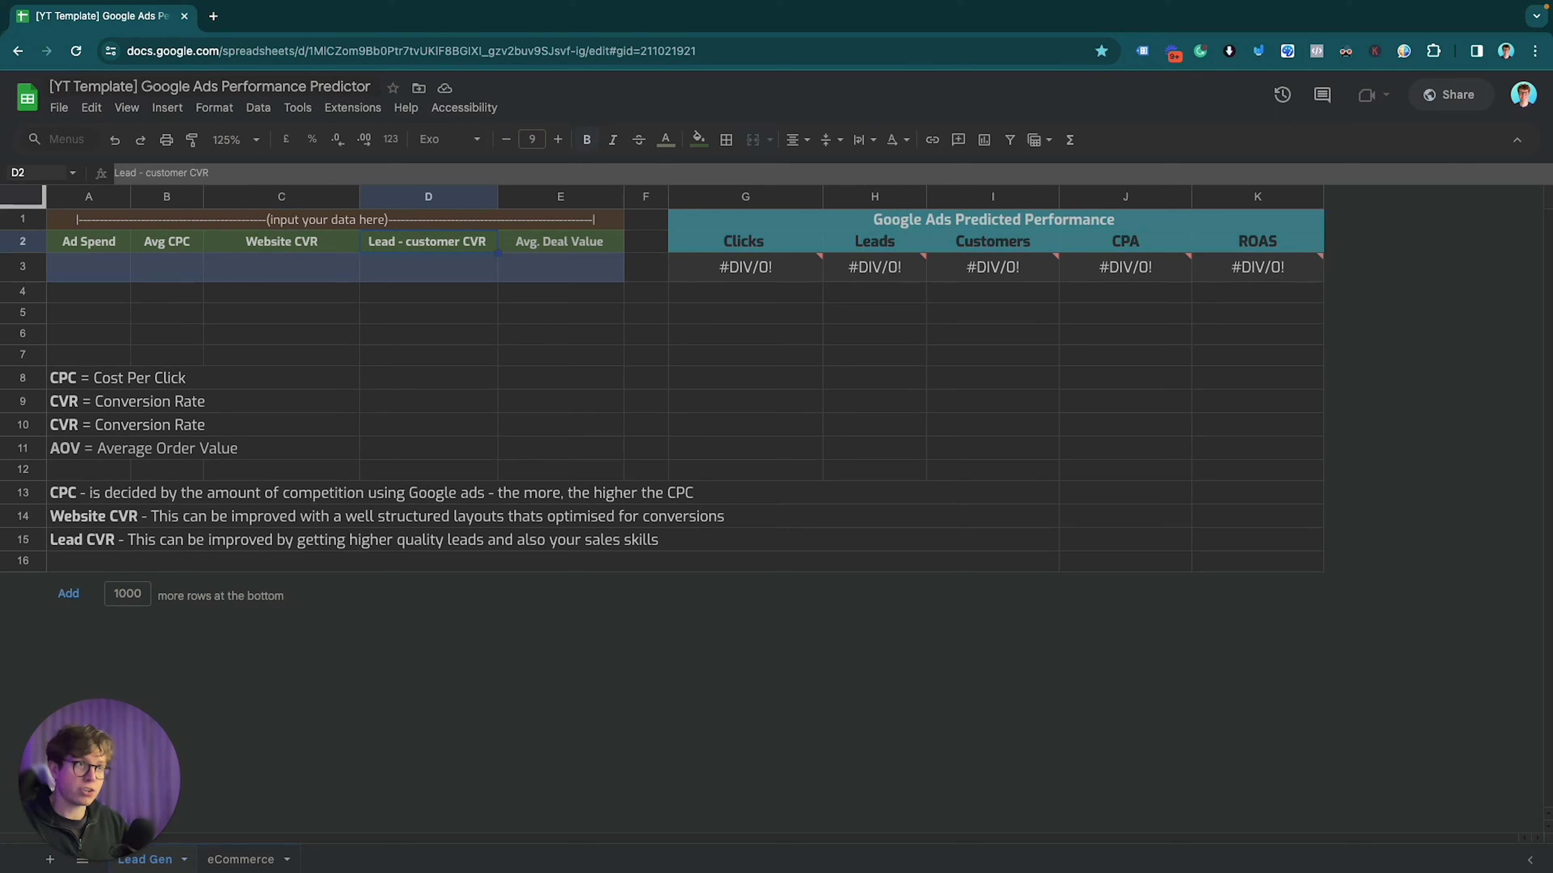
key(Right)
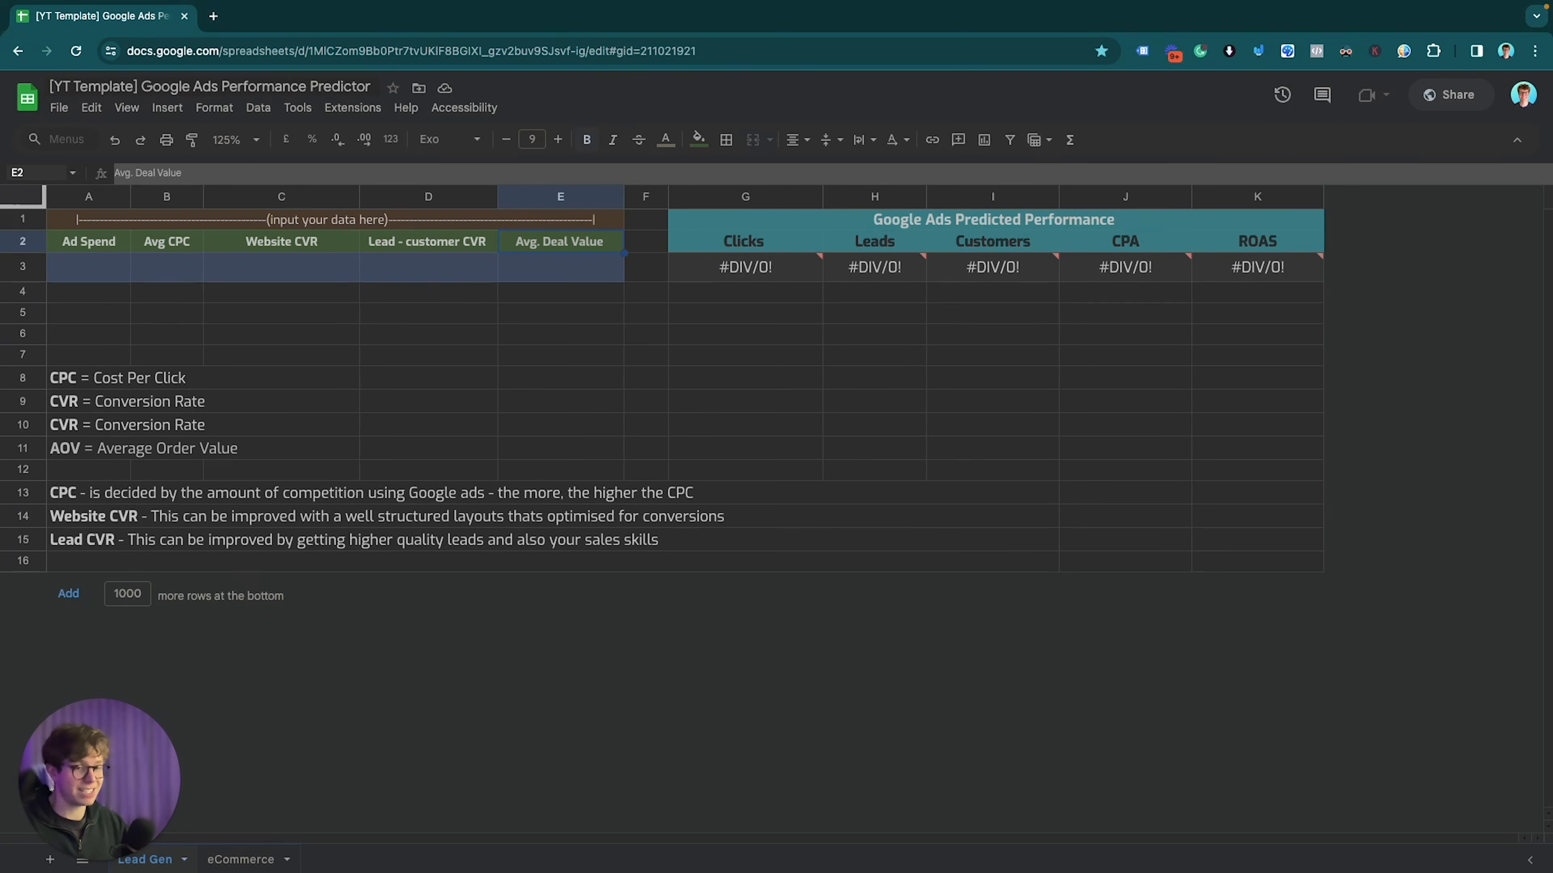
key(Left)
key(Left)
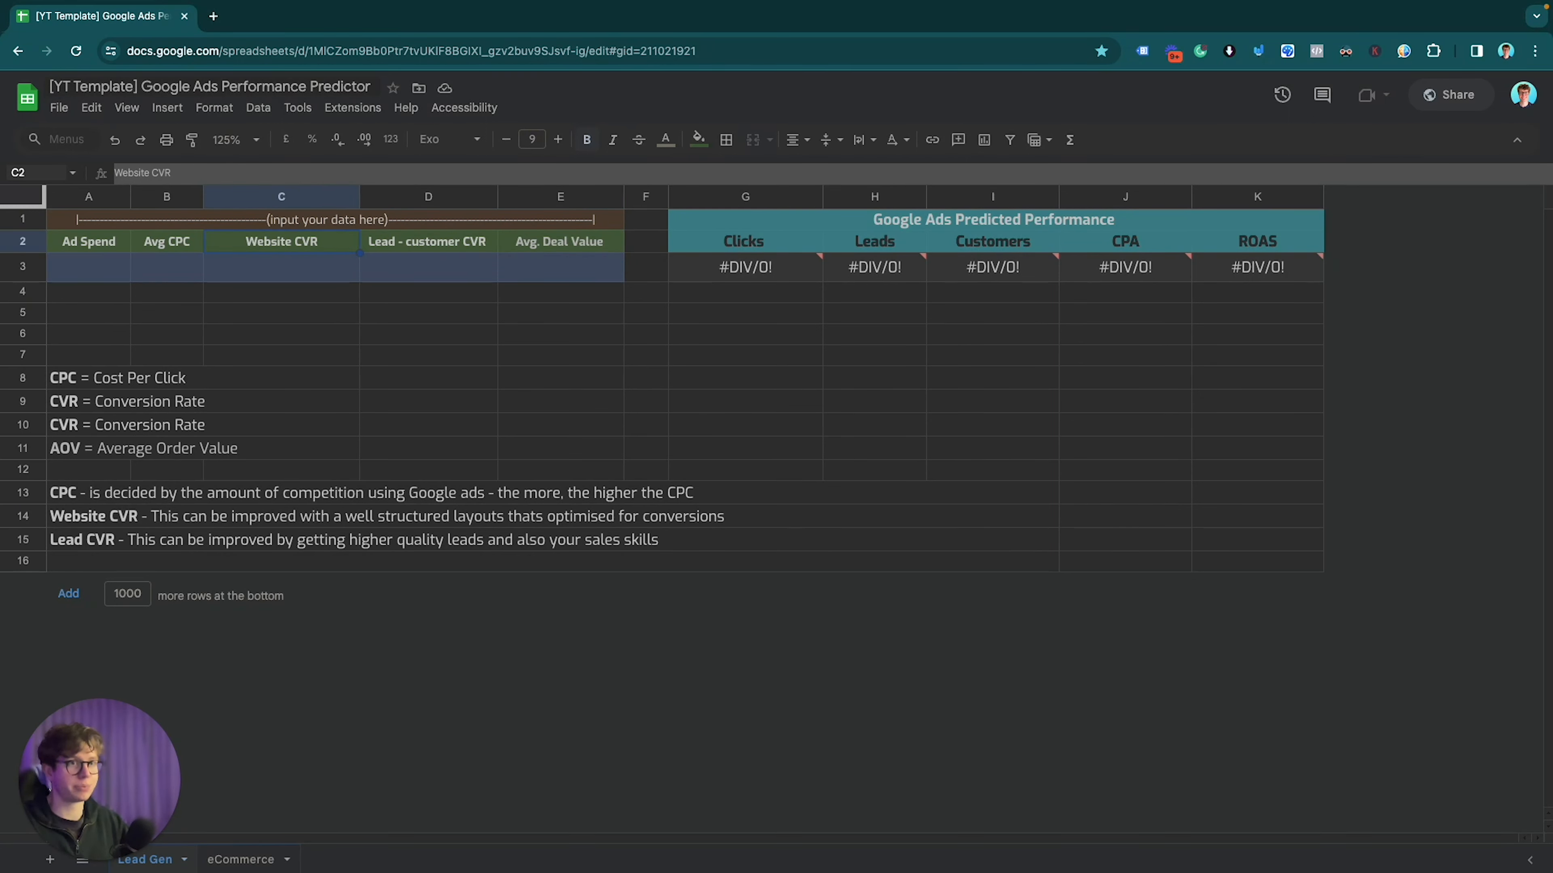
key(Left)
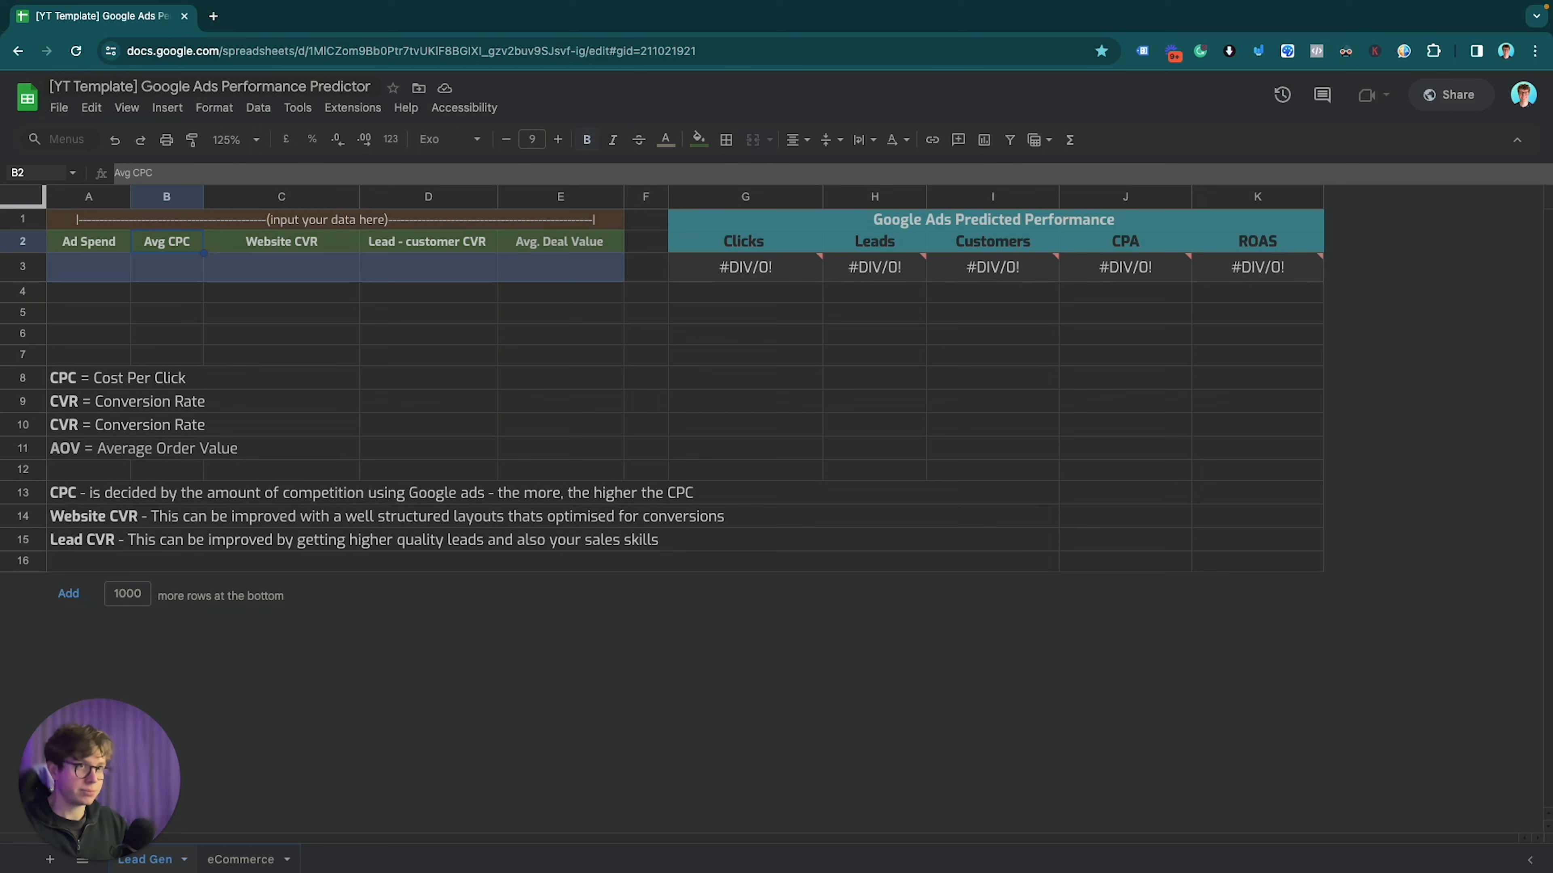
click(281, 241)
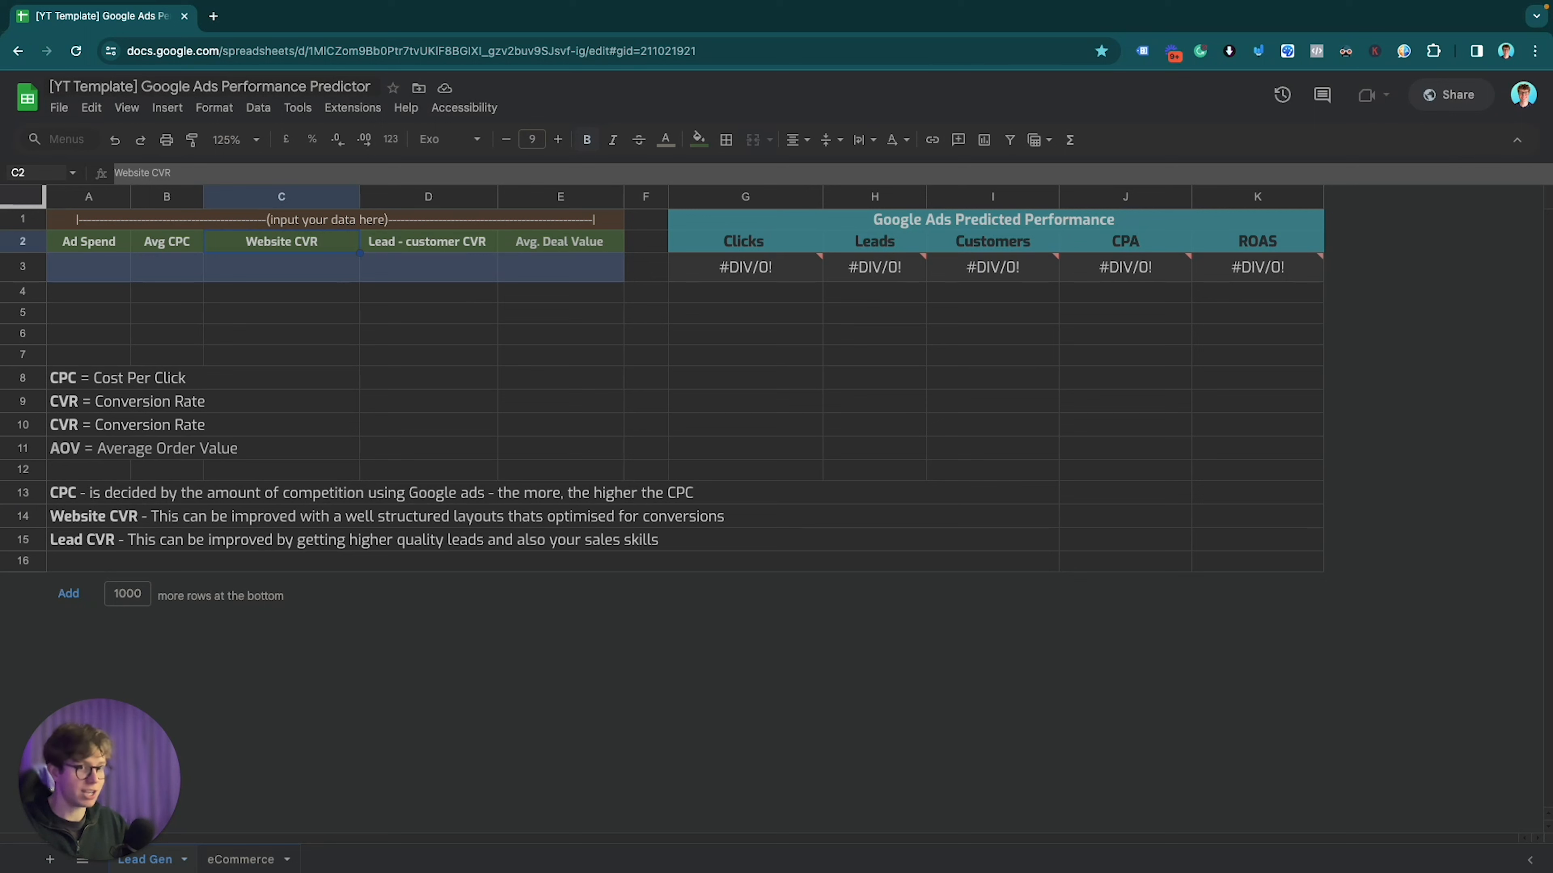
click(428, 242)
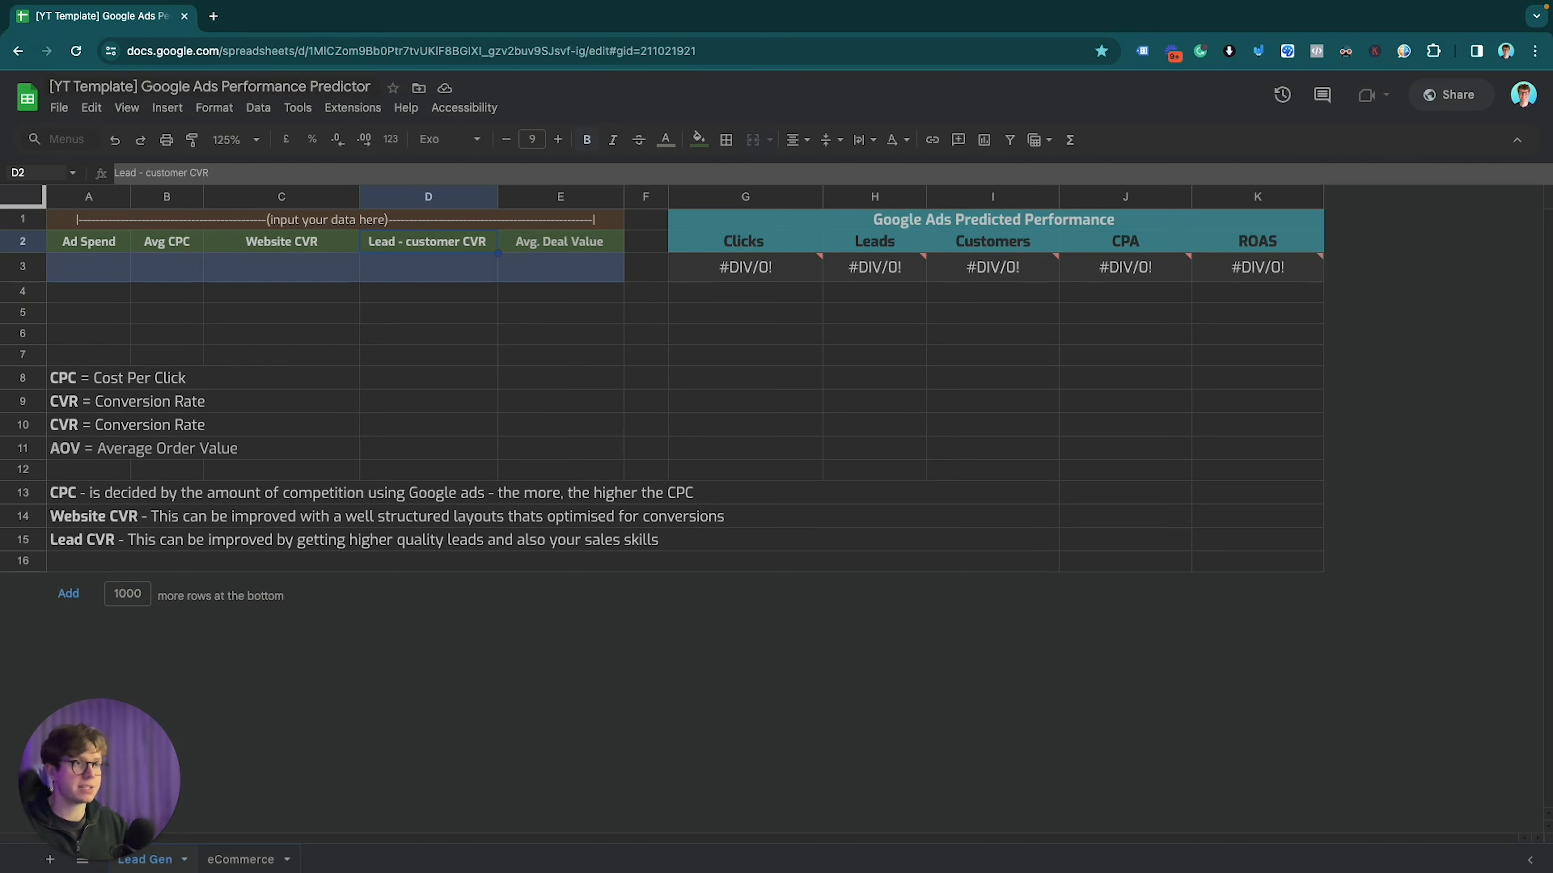
click(560, 241)
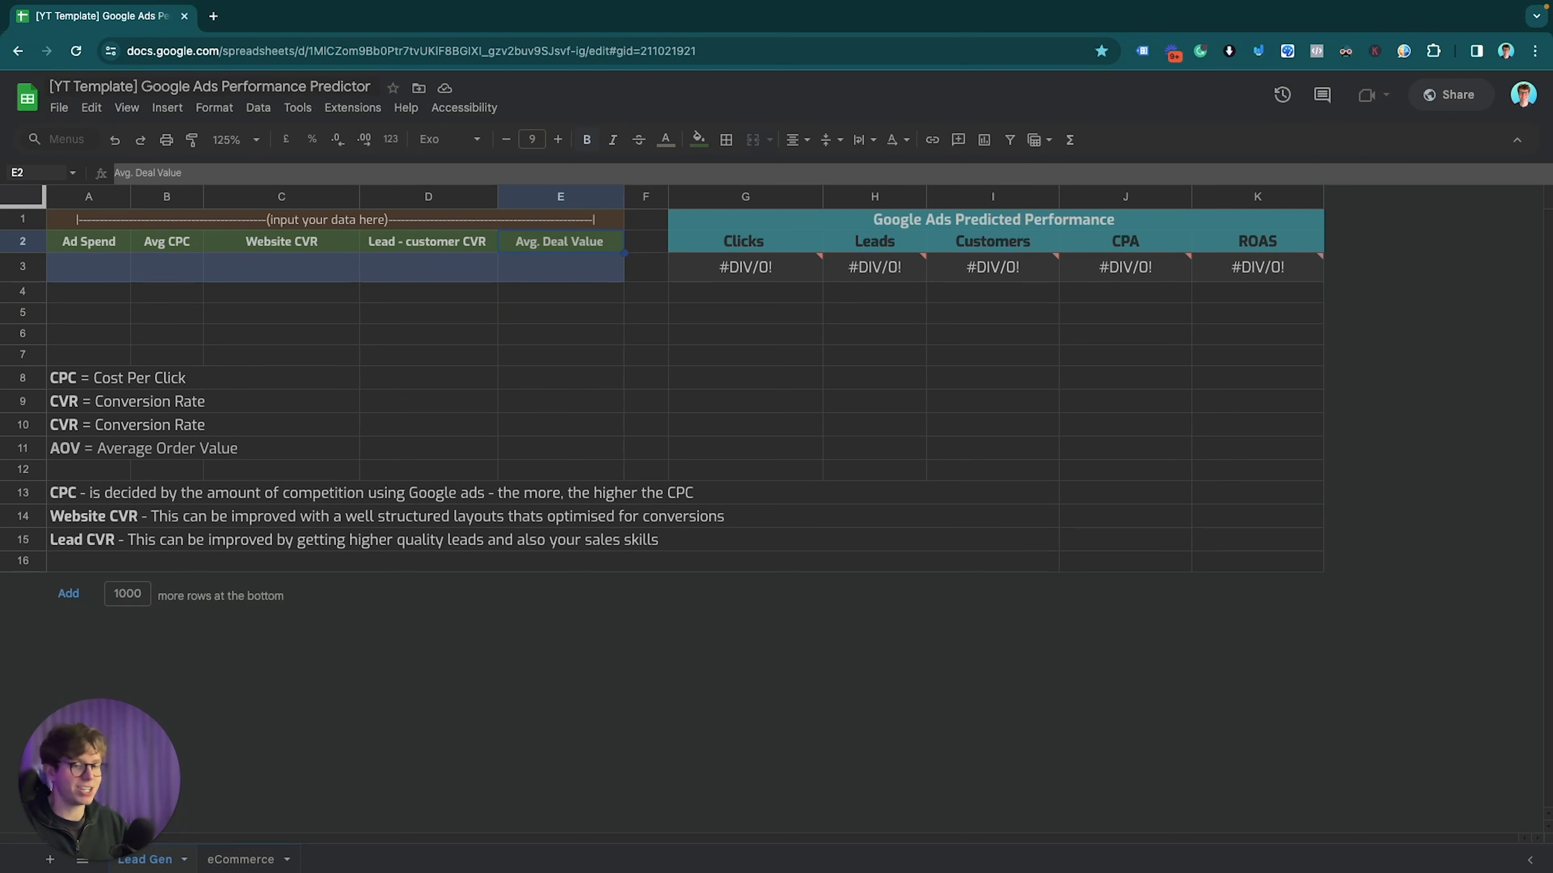
Step: Enter 2.54 as the Avg CPC in B3
click(281, 267)
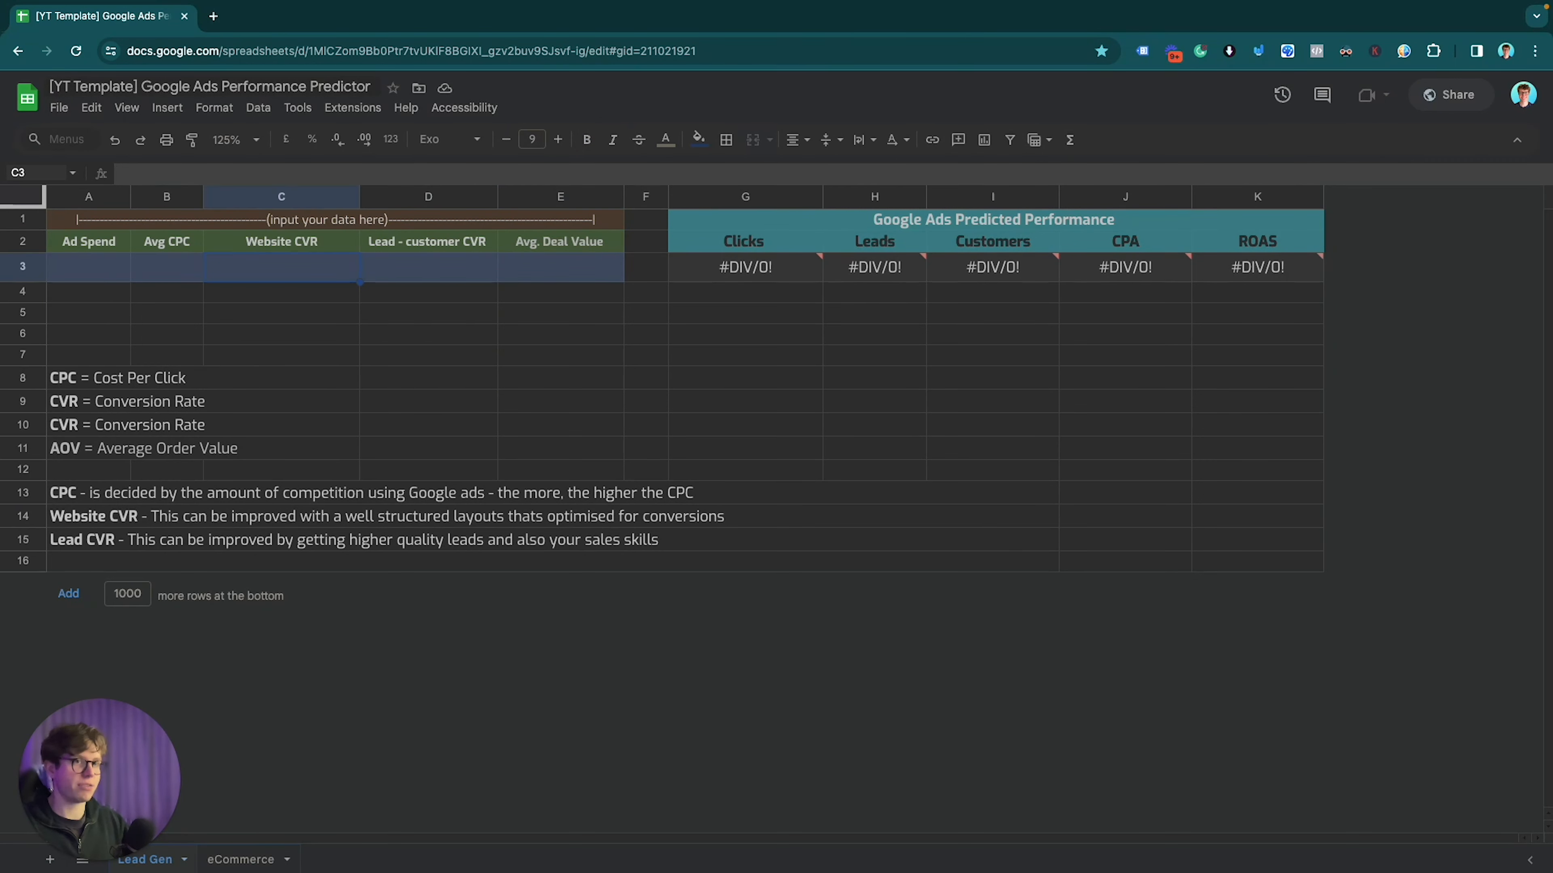
click(167, 266)
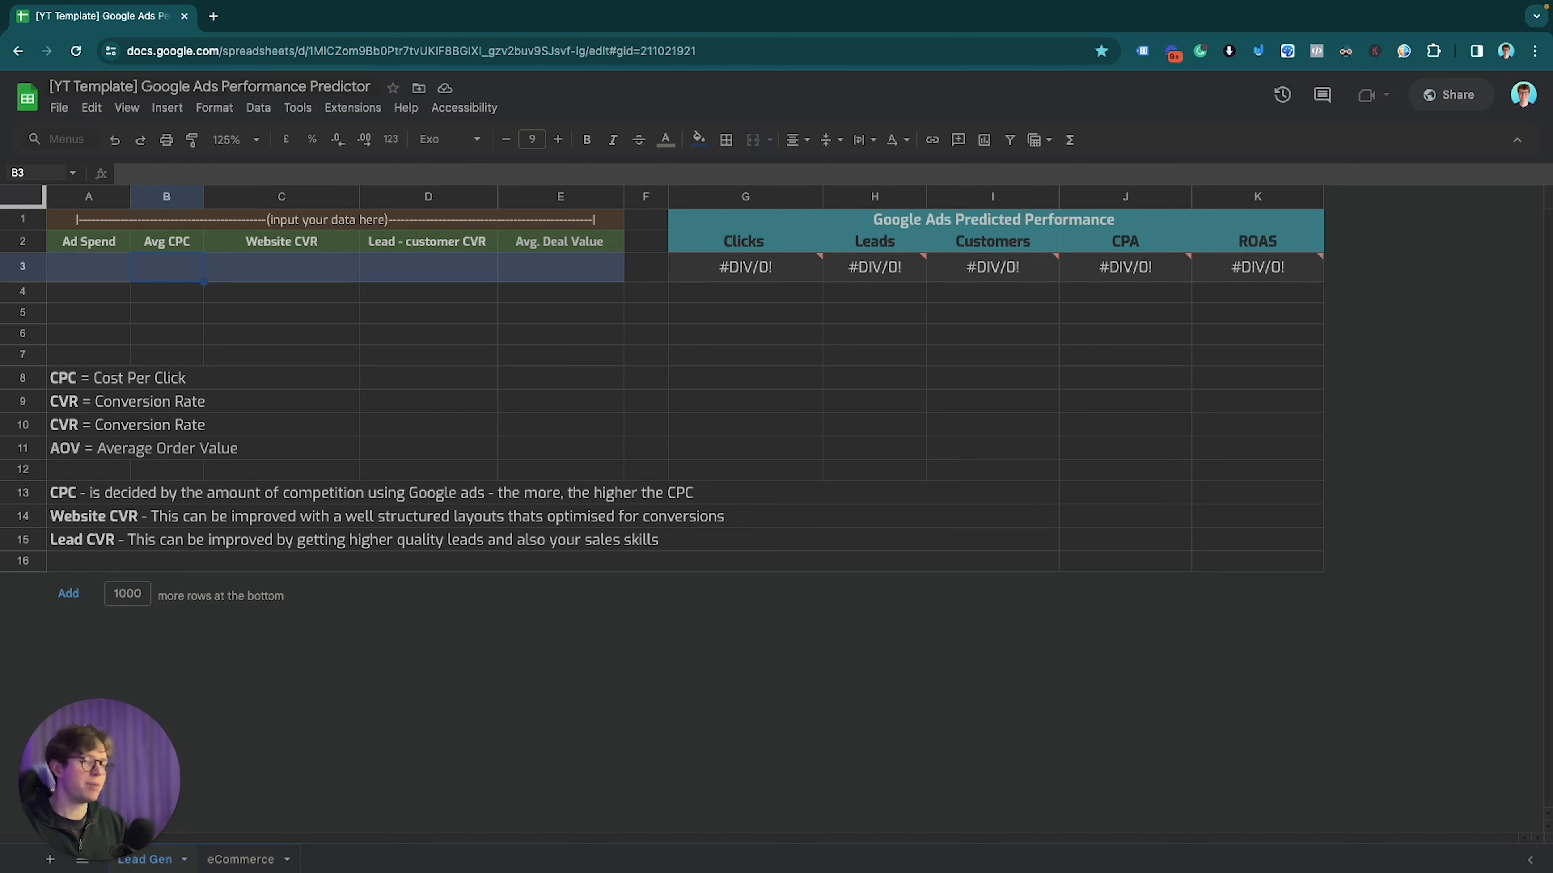
text(2.54)
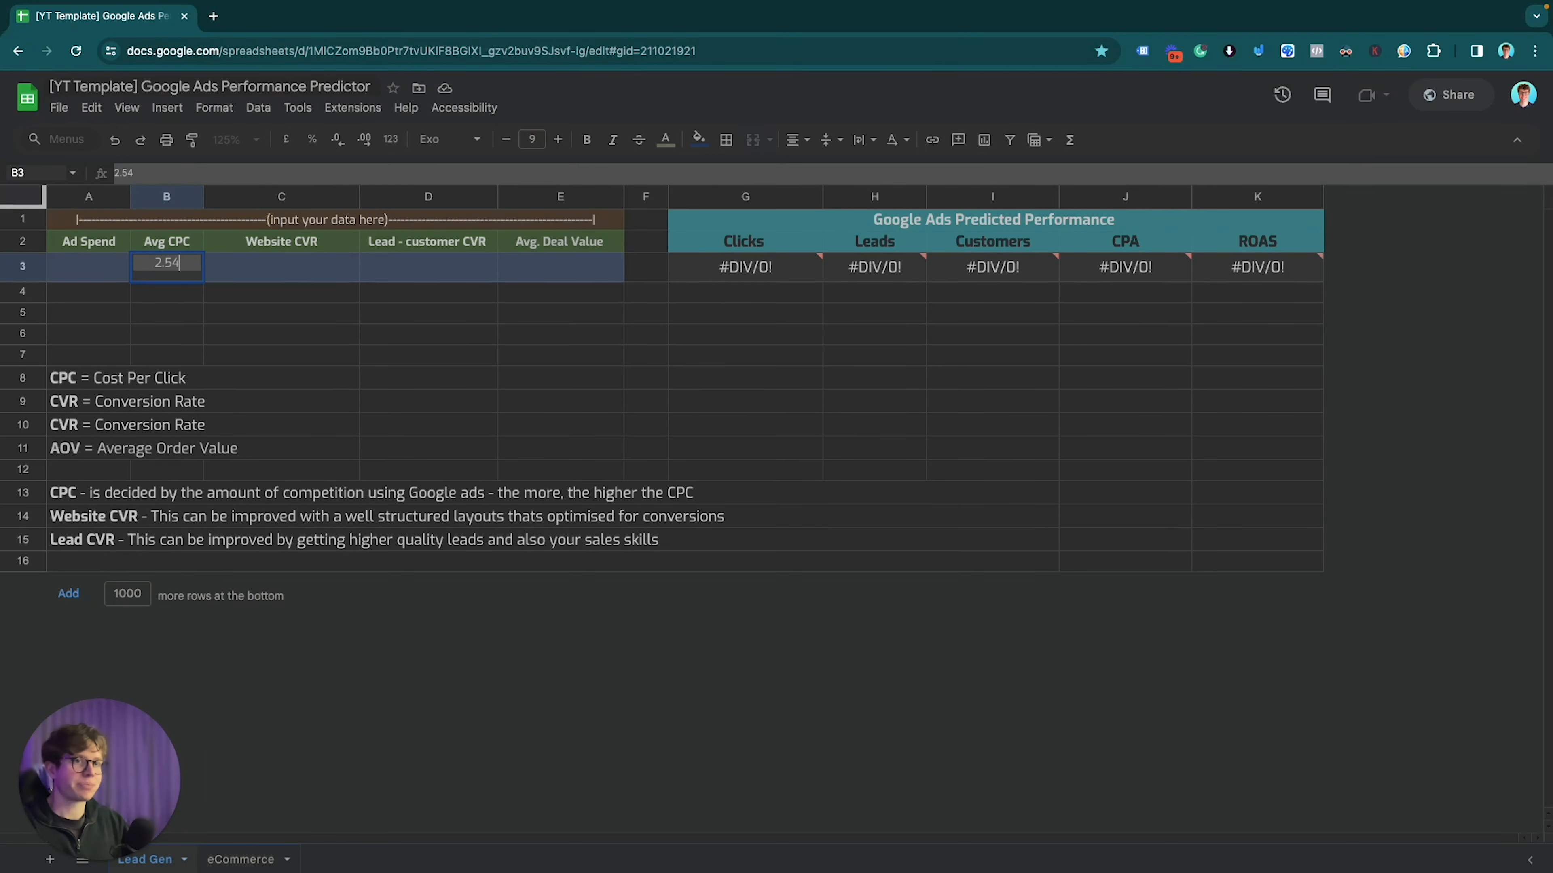
key(Return)
key(Up)
key(Up)
key(Down)
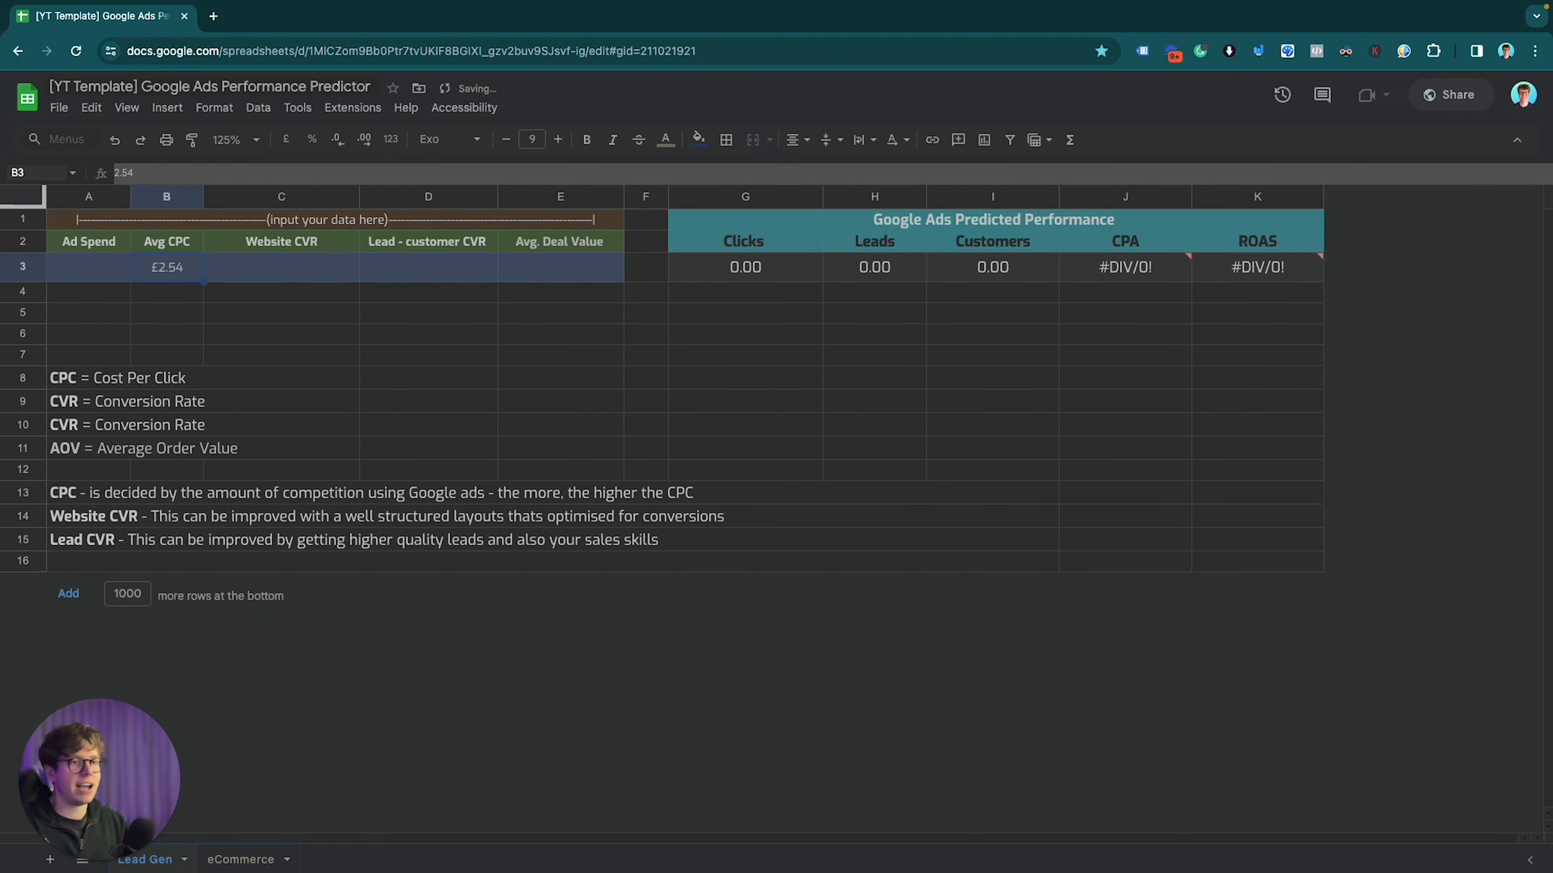
key(Right)
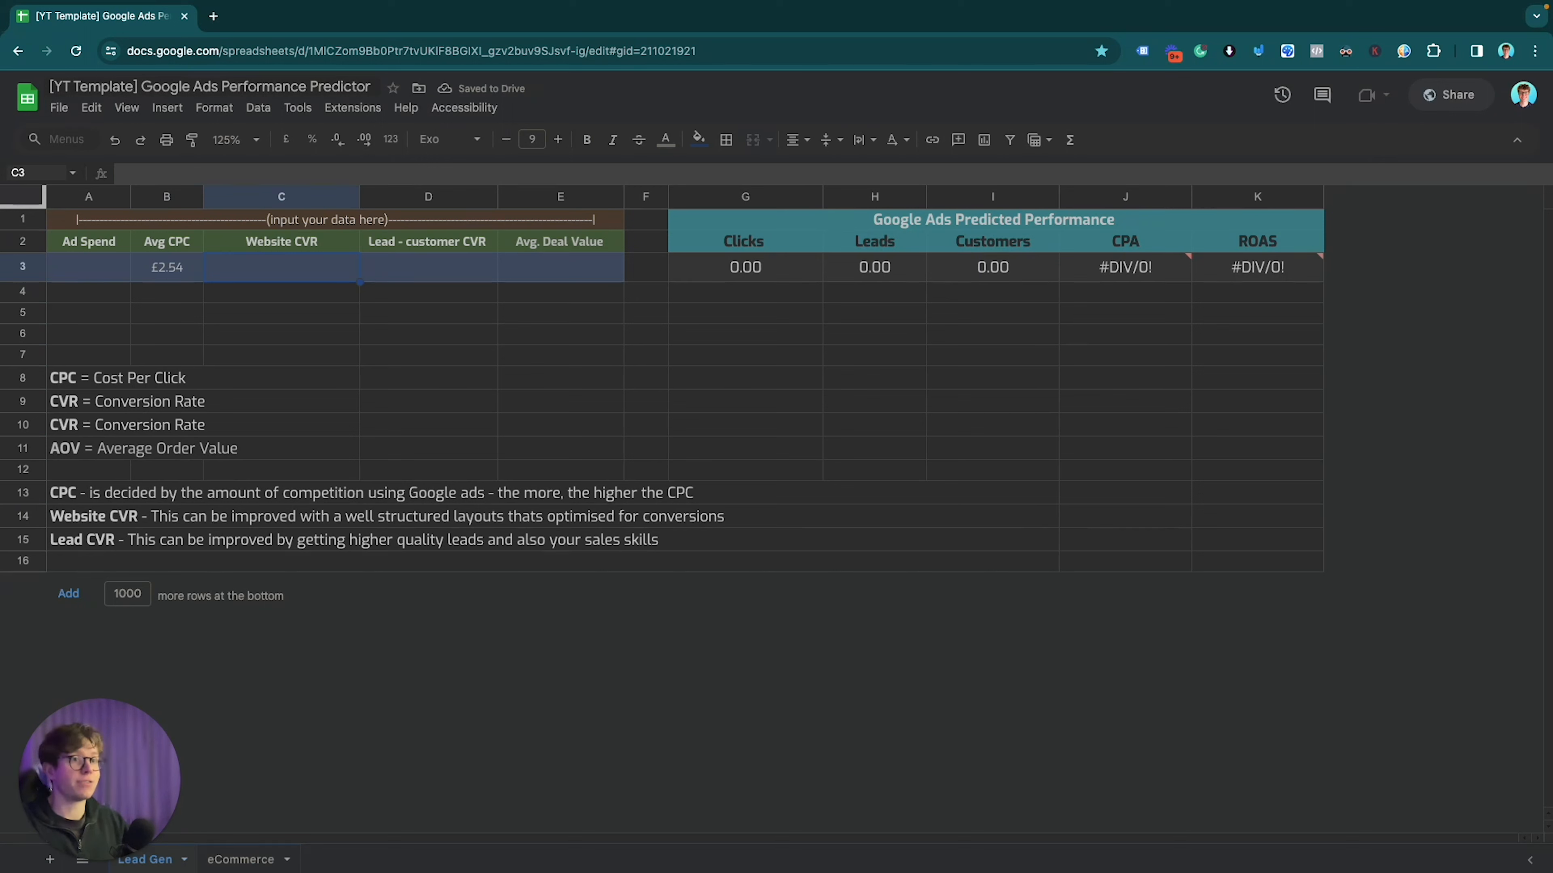
Step: Enter 3.2% Website CVR in C3 and 14% Lead - customer CVR in D3
text(3.2%)
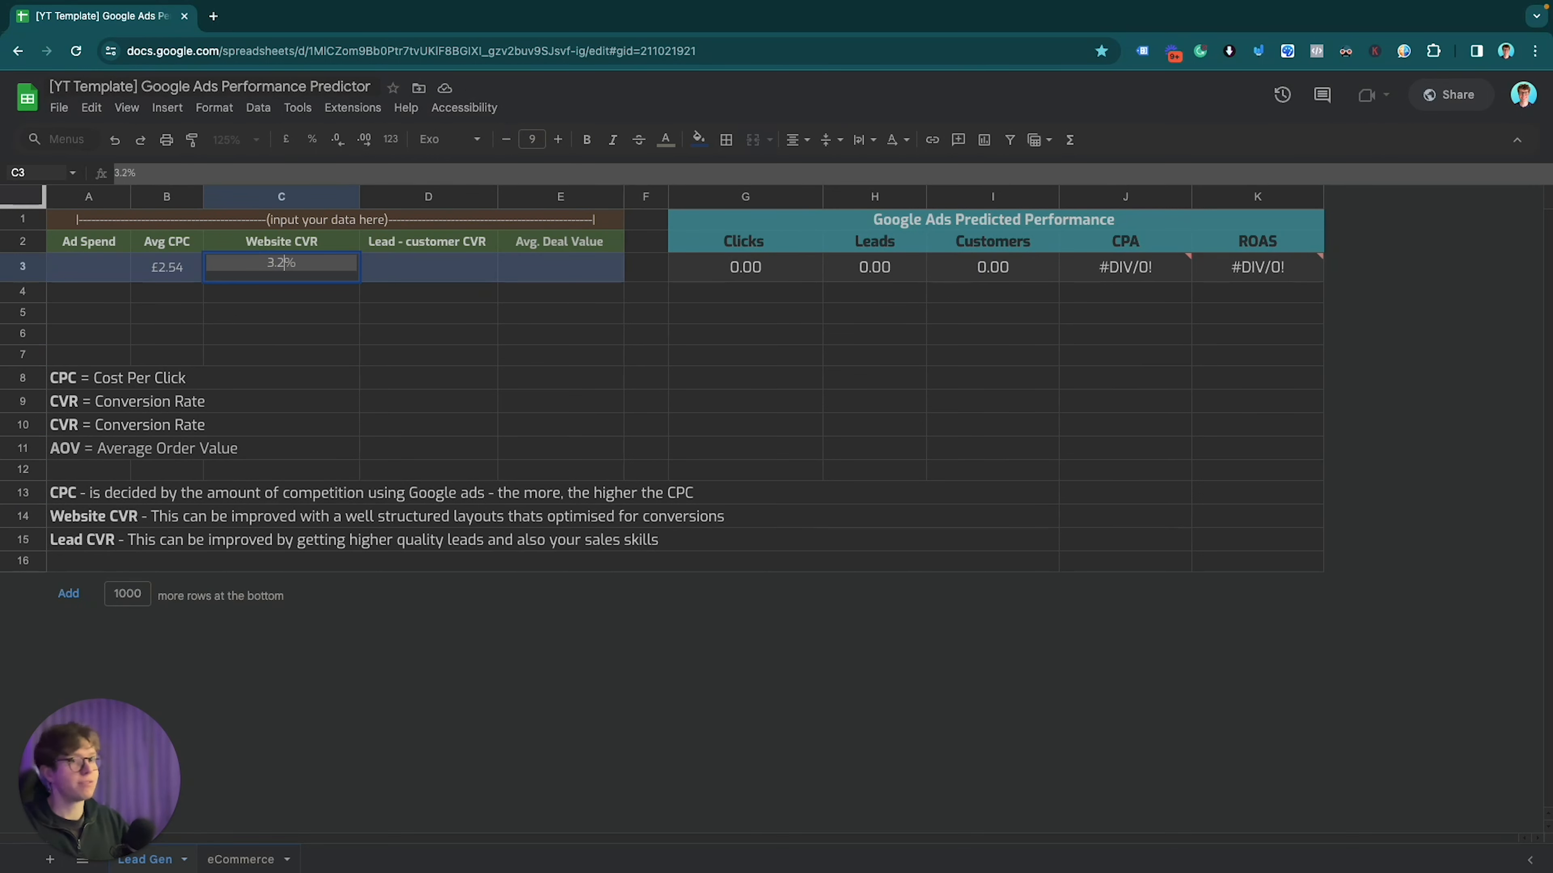
key(Return)
key(Up)
key(Right)
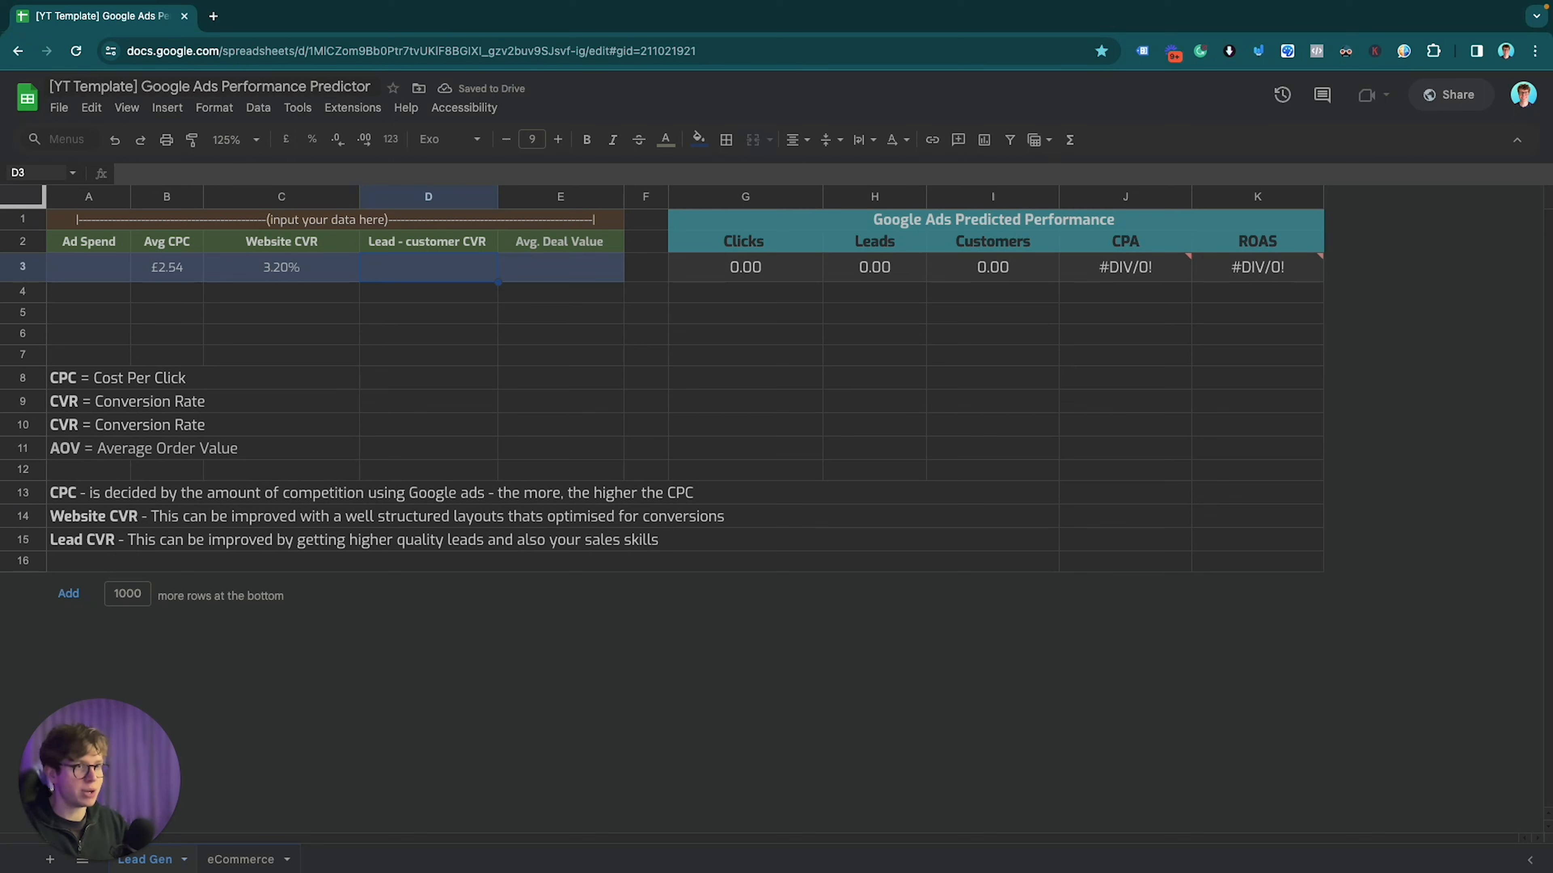
text(14%)
key(Return)
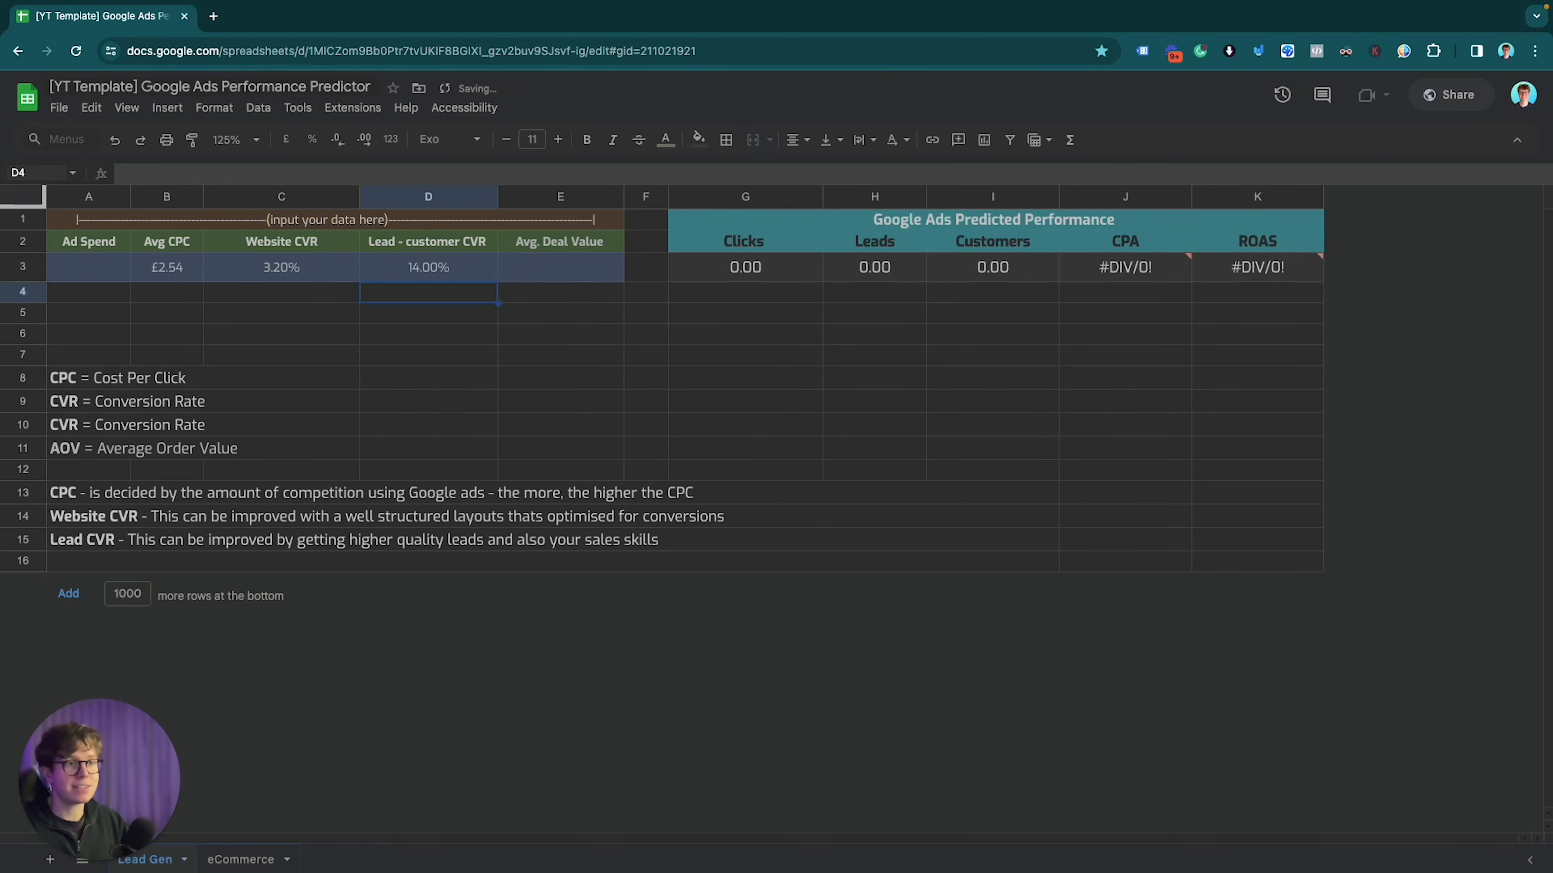
key(Up)
key(Right)
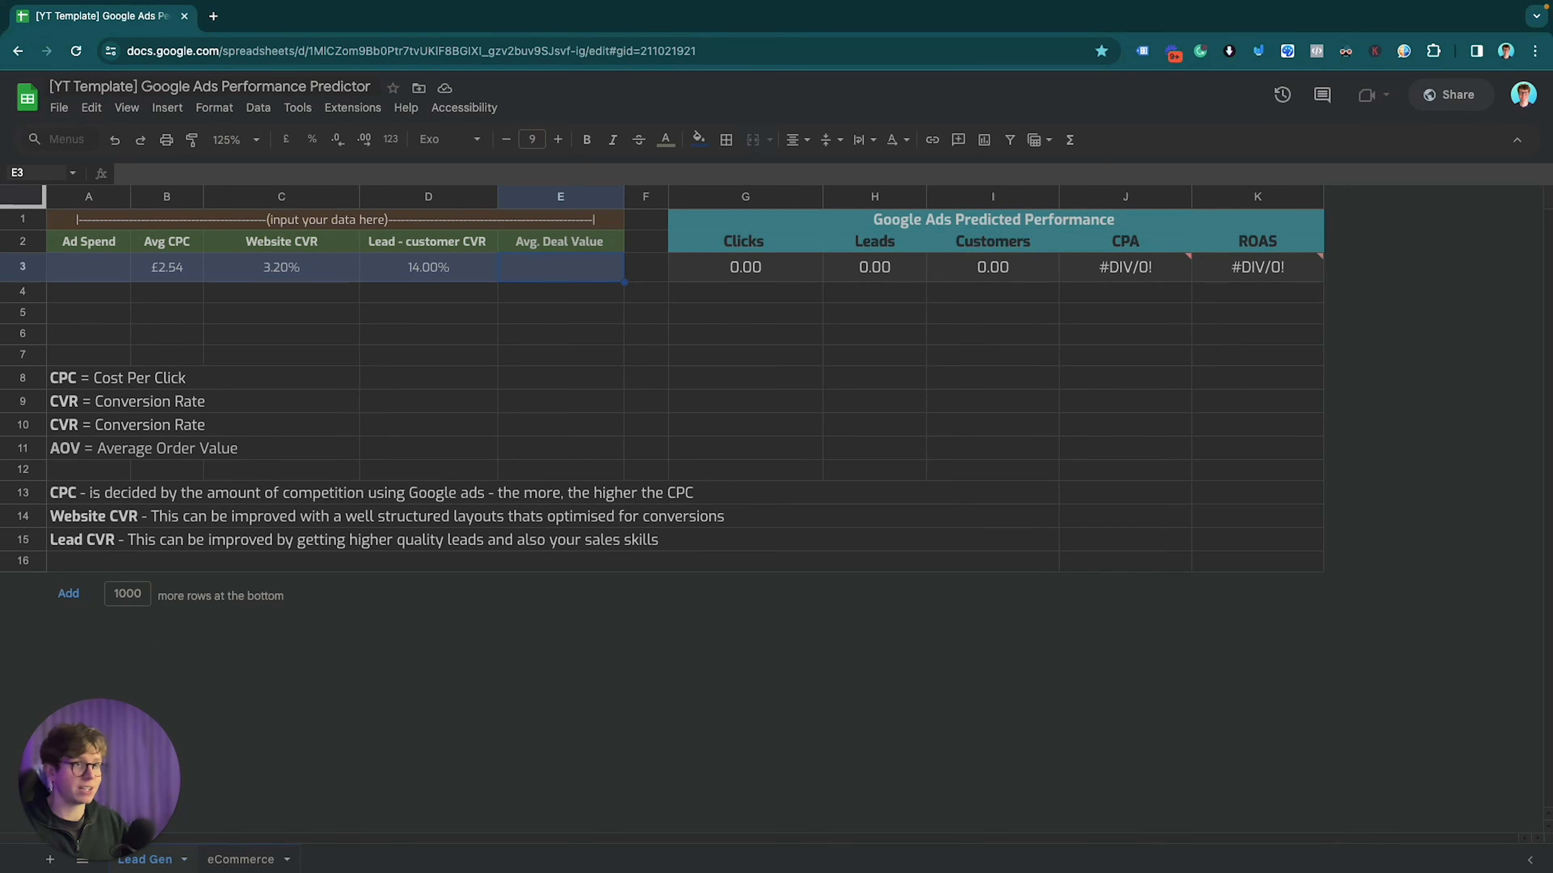
Step: Enter 8000 as the Avg. Deal Value in E3
text(80)
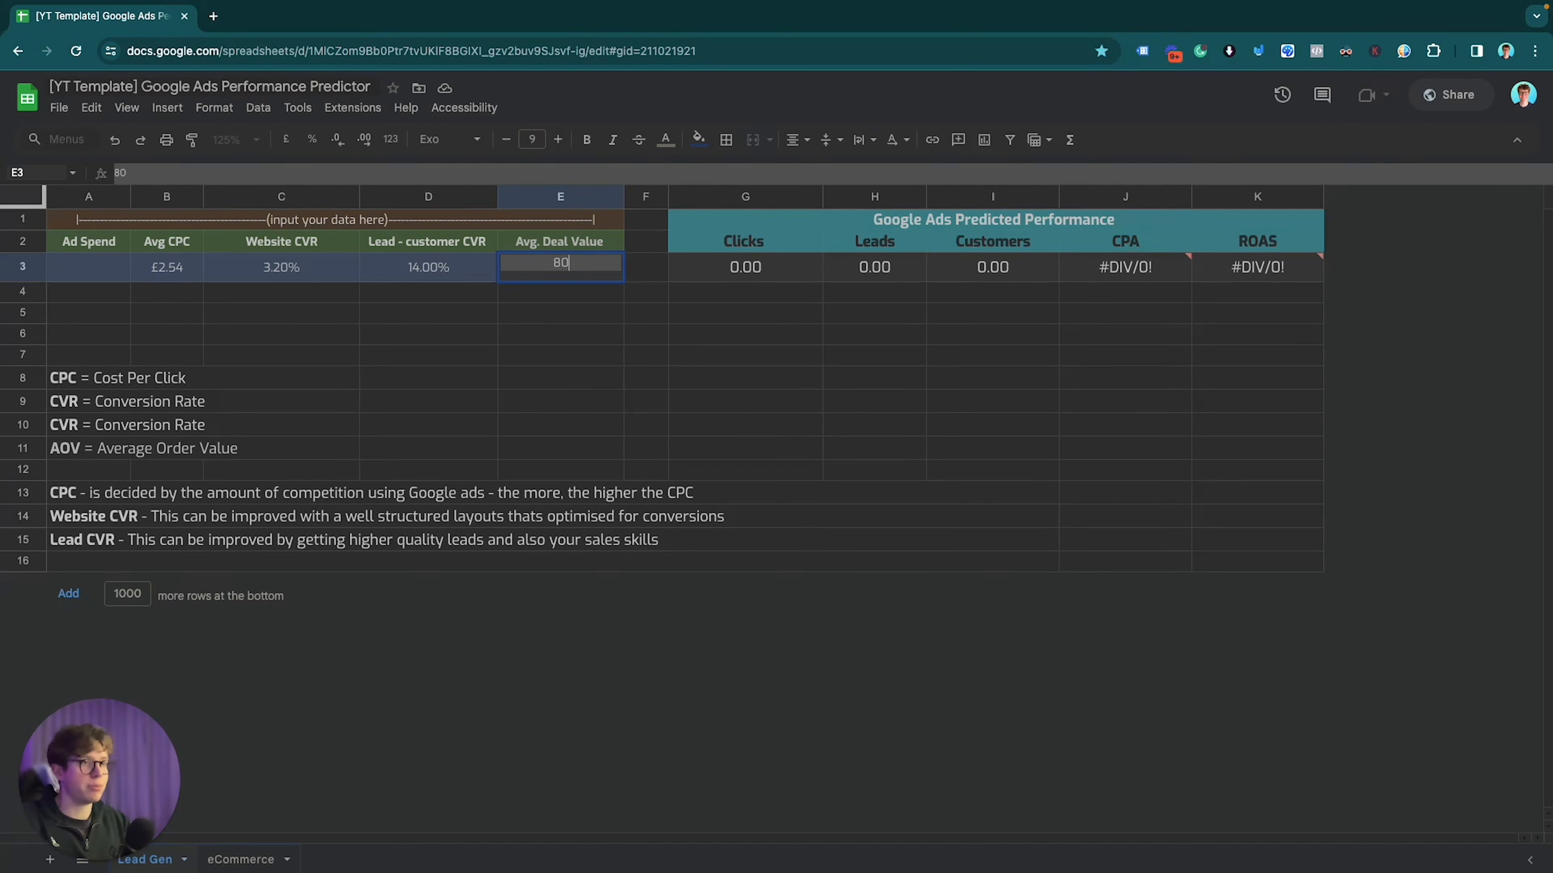
text(00)
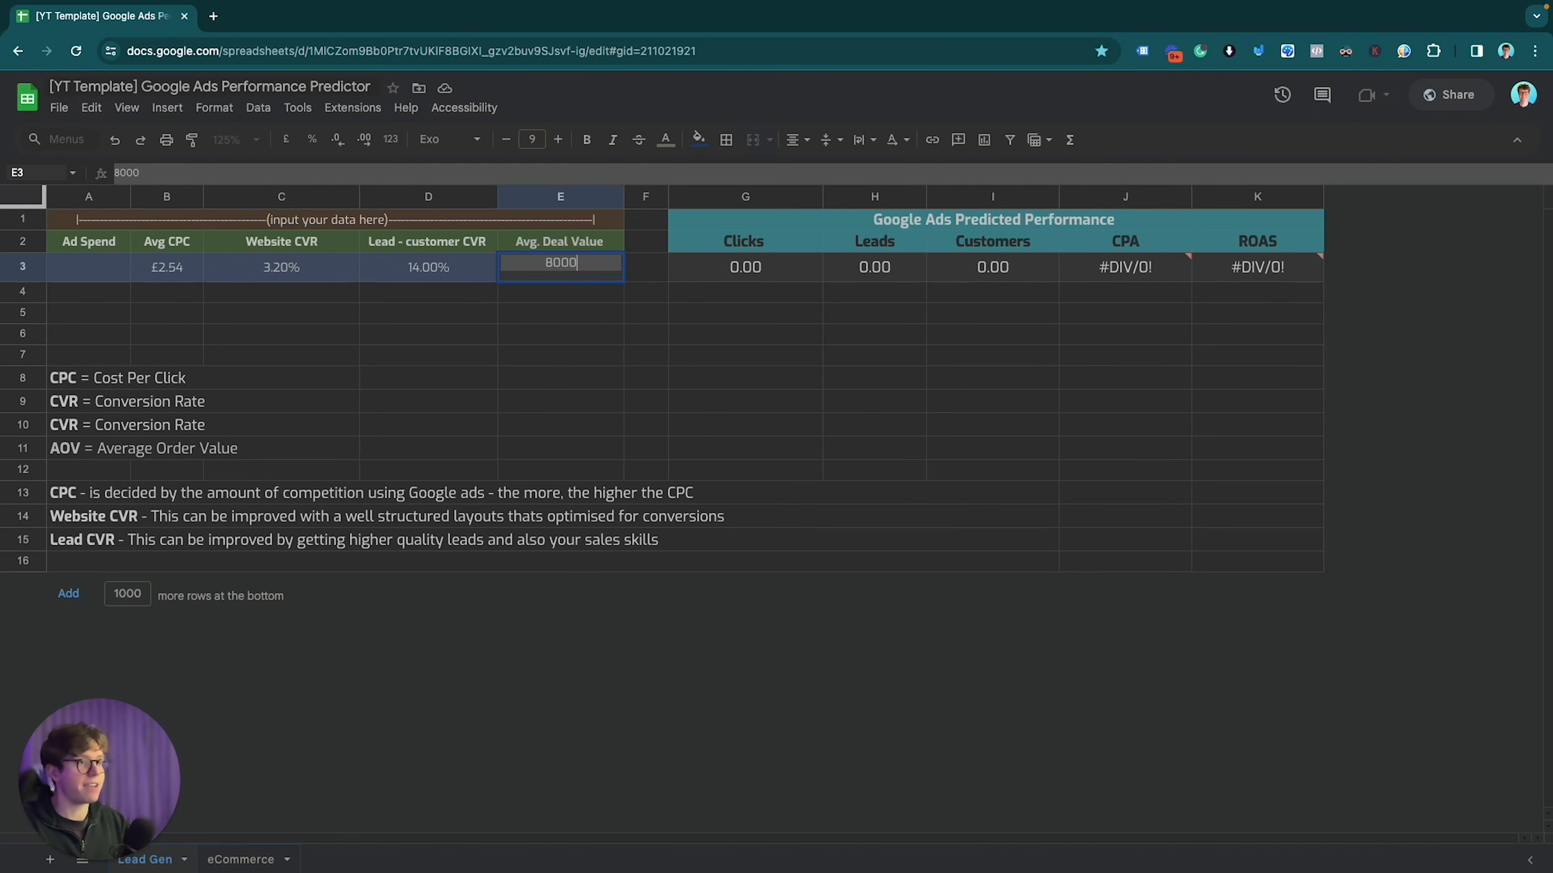
key(Return)
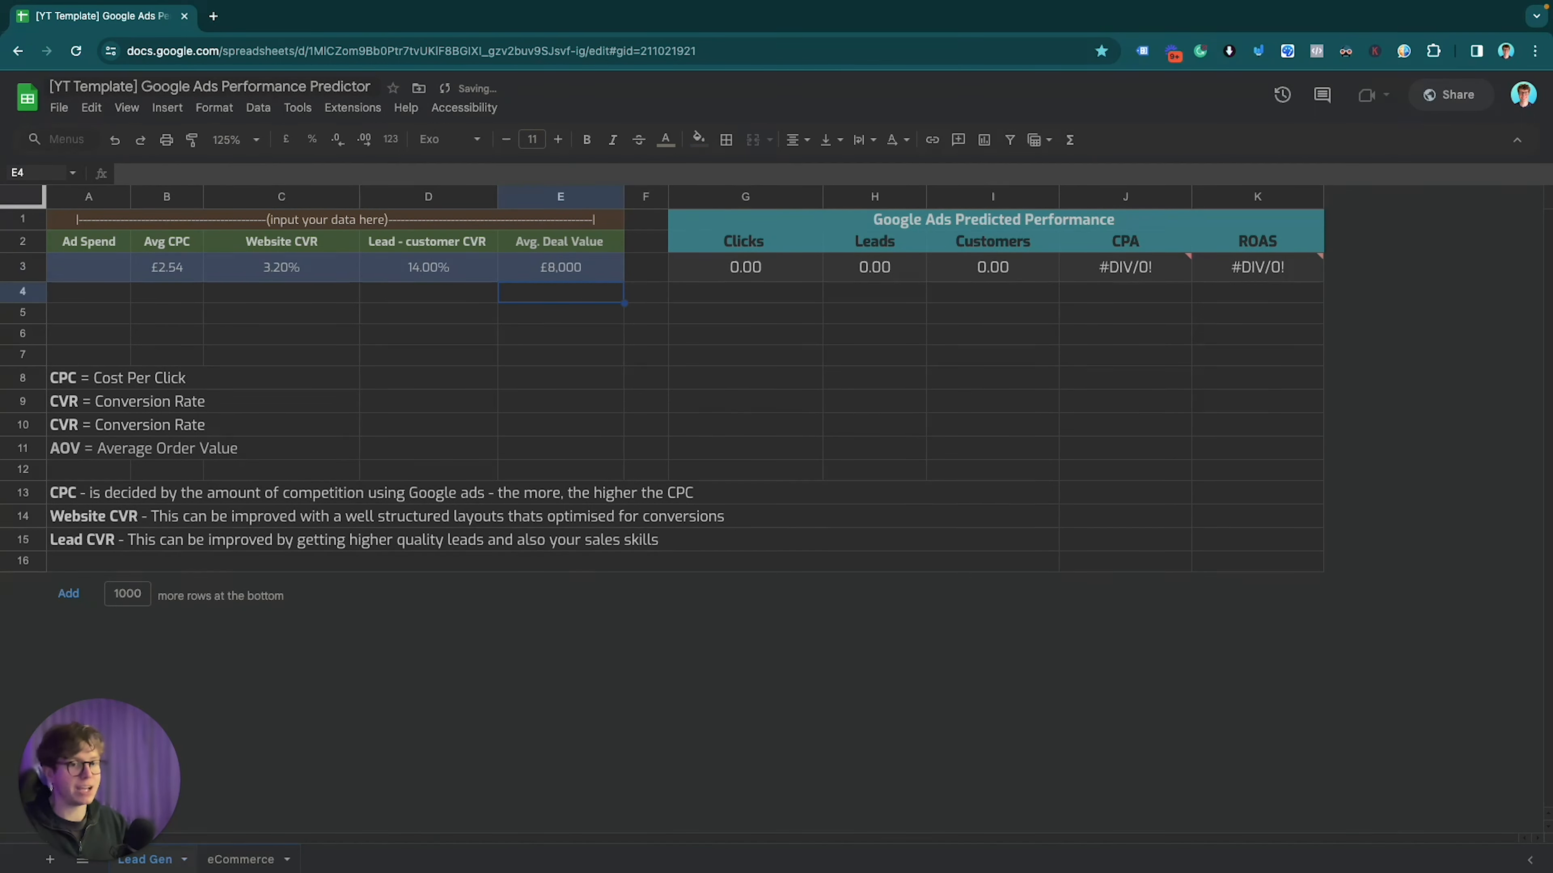
key(Up)
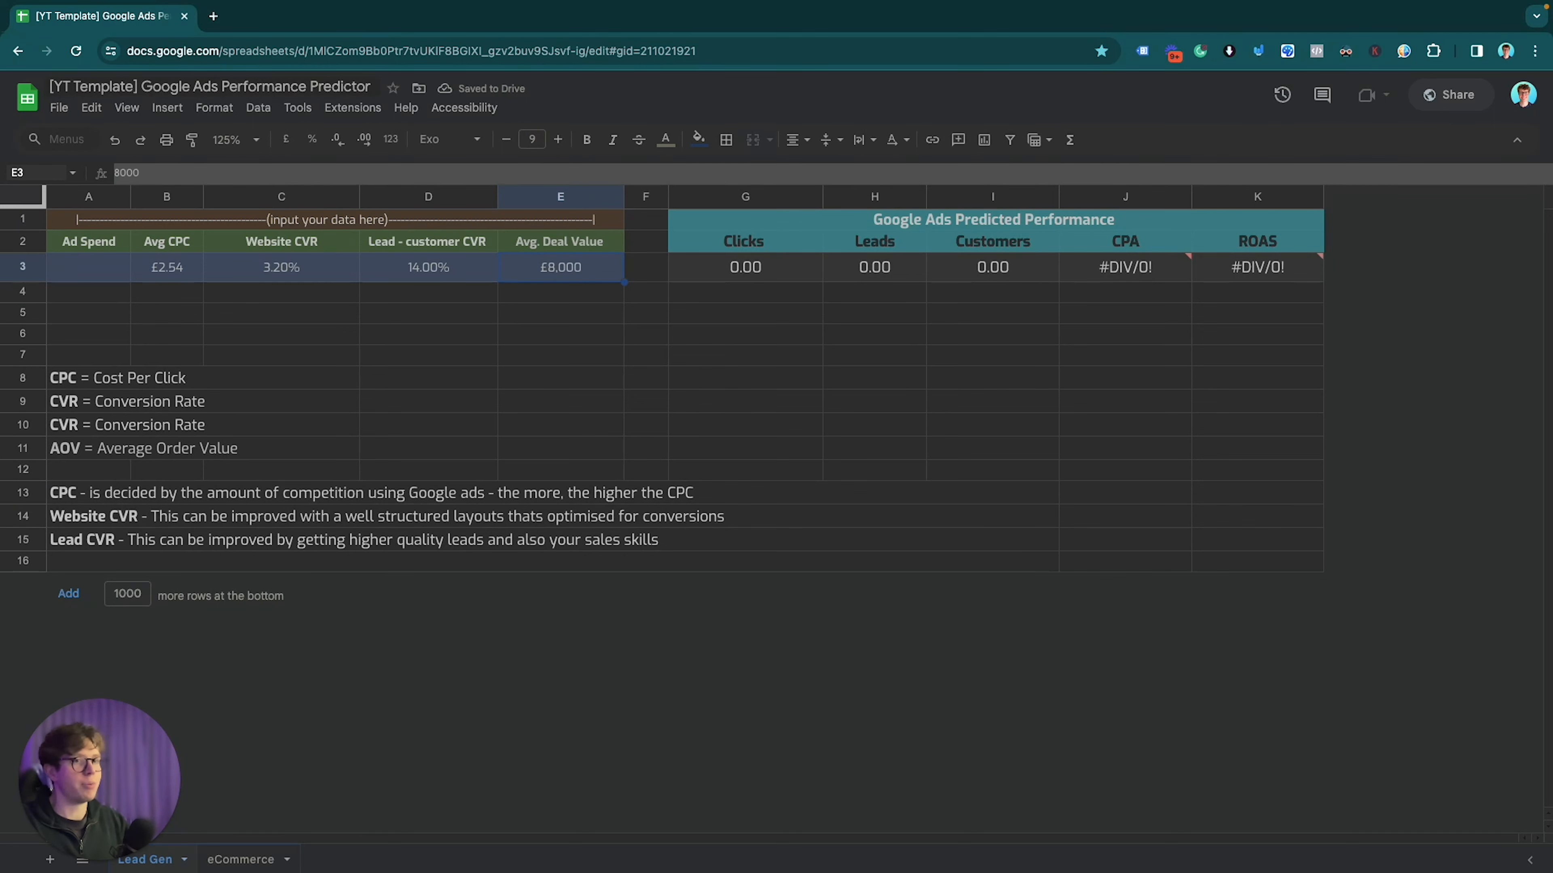
key(Left)
key(Left)
key(Left)
Step: Review the filled inputs B3 to E3 and move to the empty Ad Spend cell A3
key(shift+Right)
key(shift+Right)
key(shift+Right)
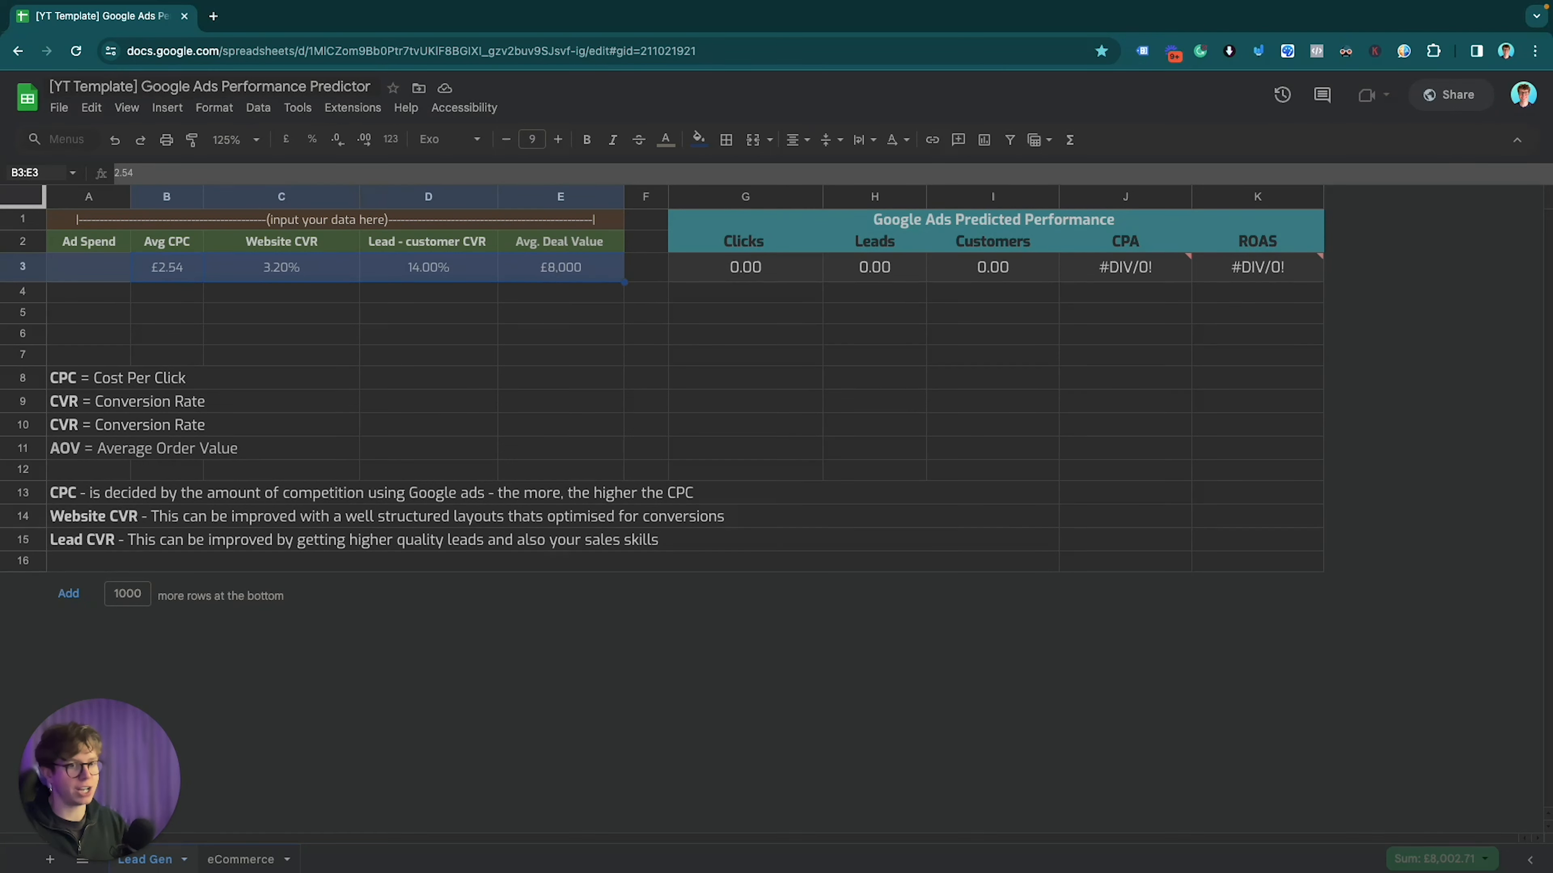
key(Down)
key(Up)
key(Right)
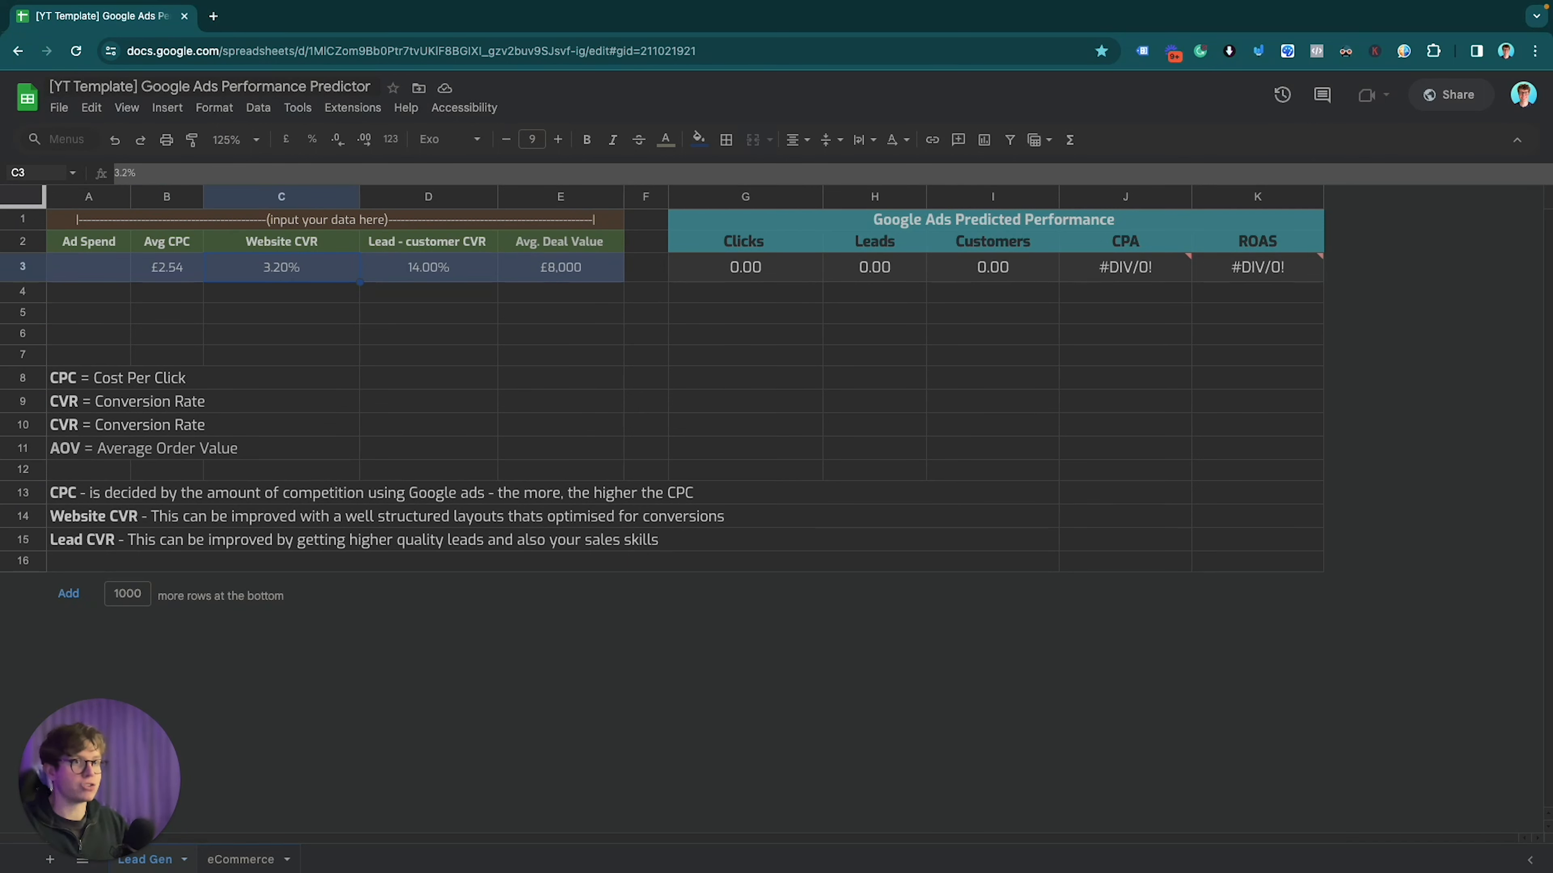
click(428, 268)
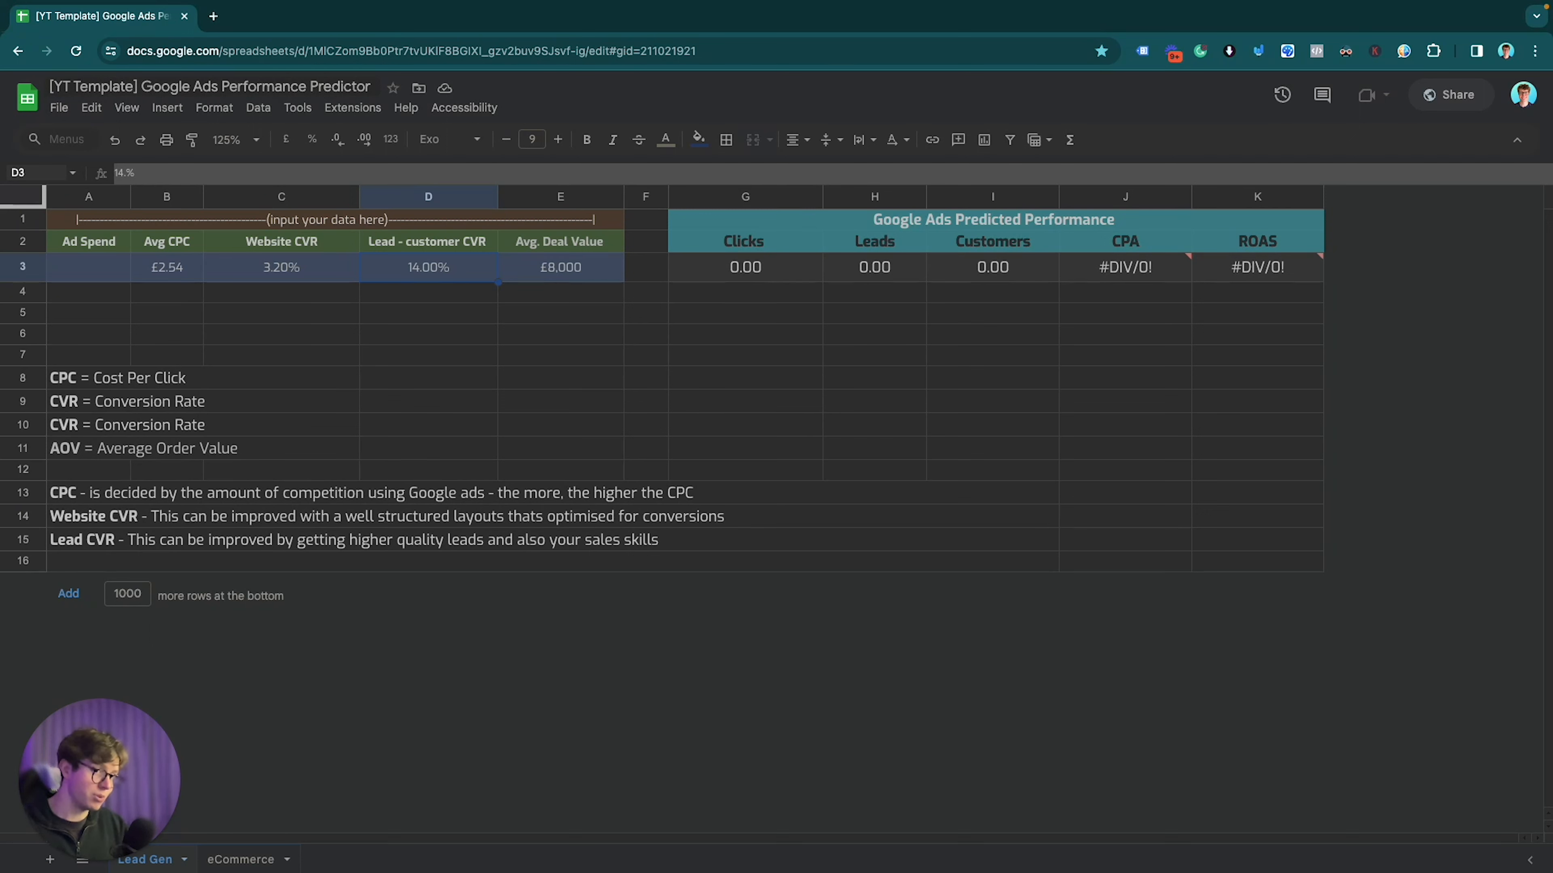
key(Left)
key(Left)
key(Left)
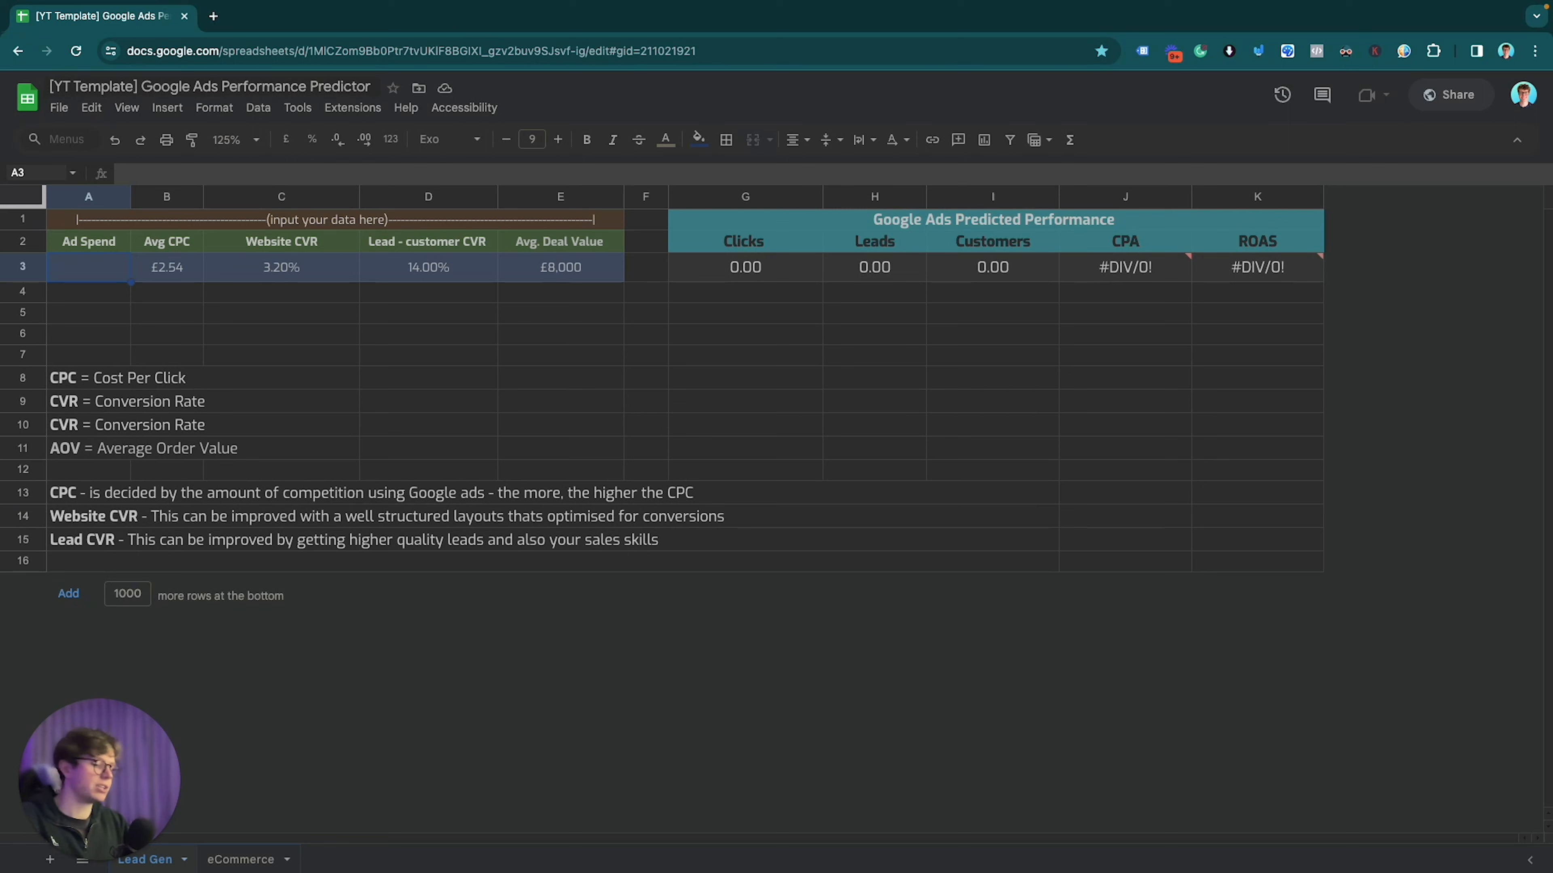
Step: Enter 5000 Ad Spend in A3 and move to the predicted Clicks in G3
text(5000)
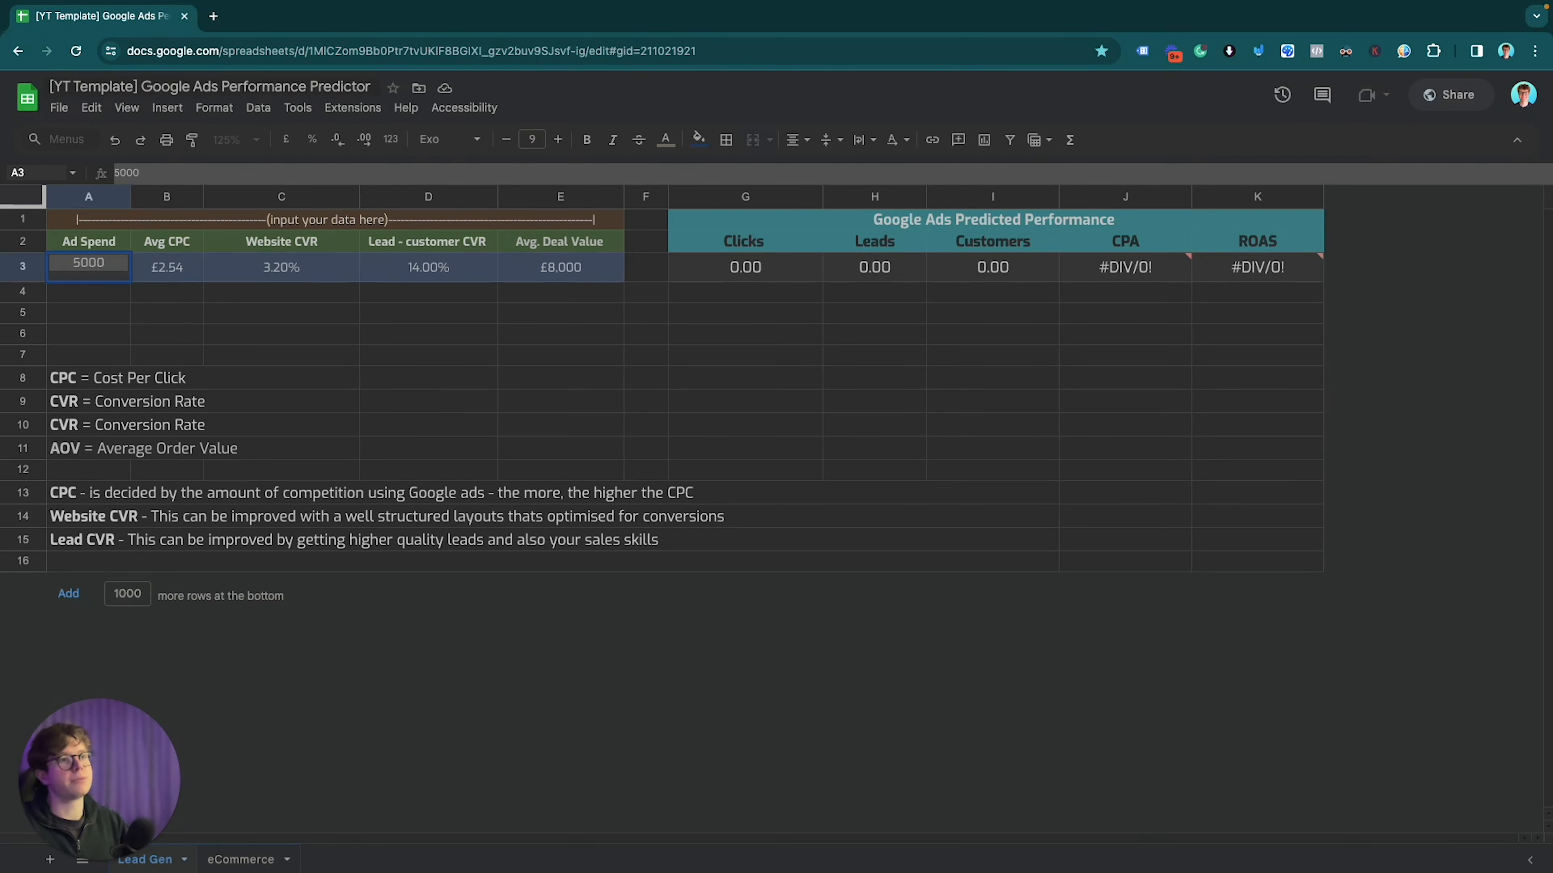
key(Return)
key(Up)
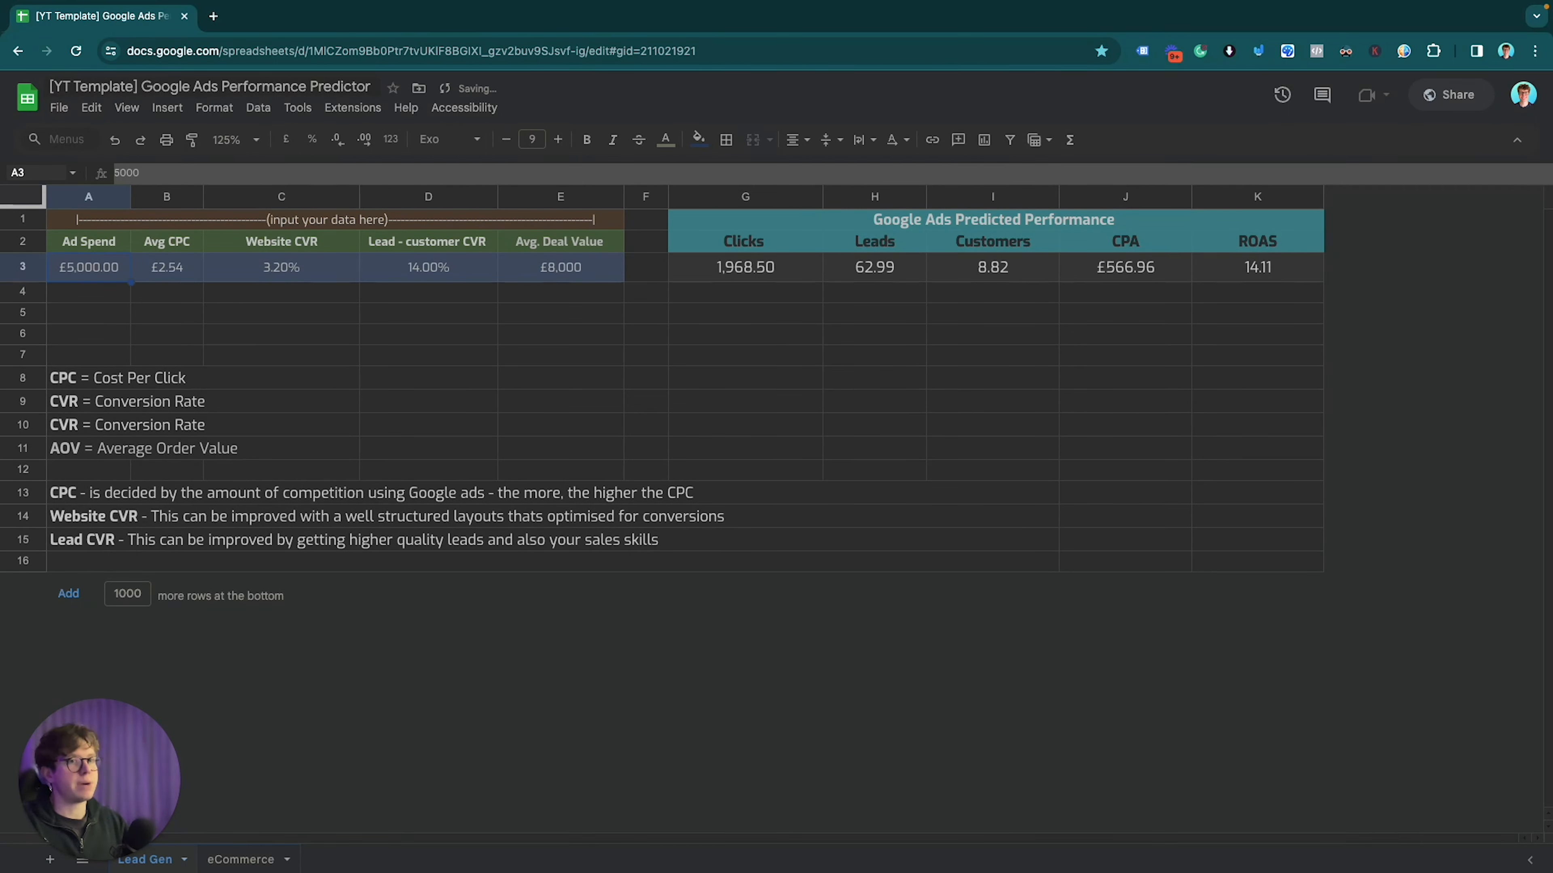
key(Right)
key(Right)
key(Right)
key(Right)
key(Right)
key(Right)
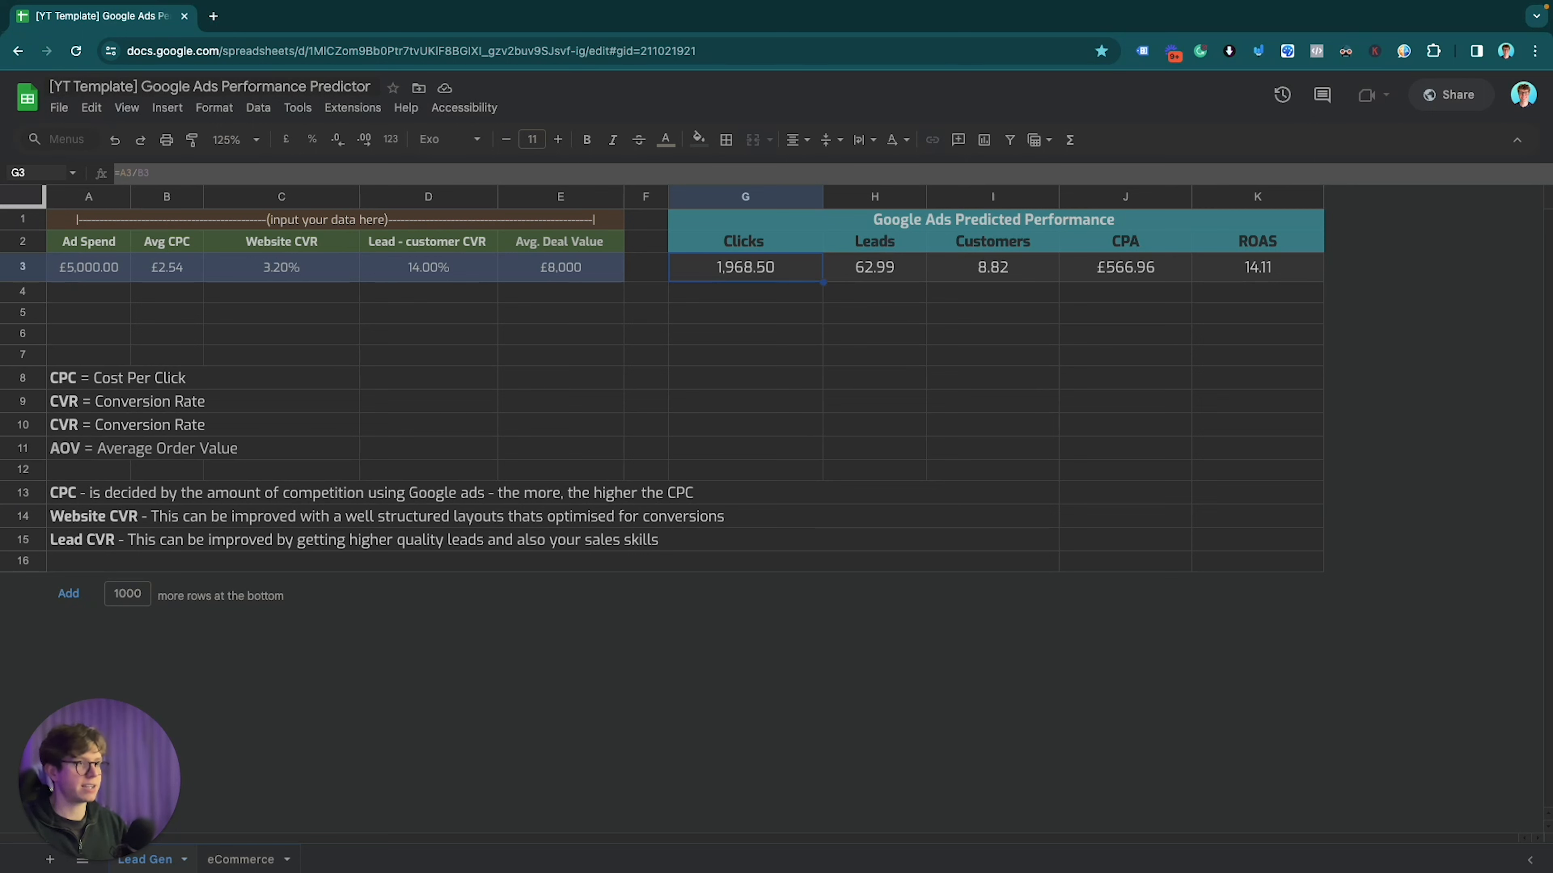
key(Right)
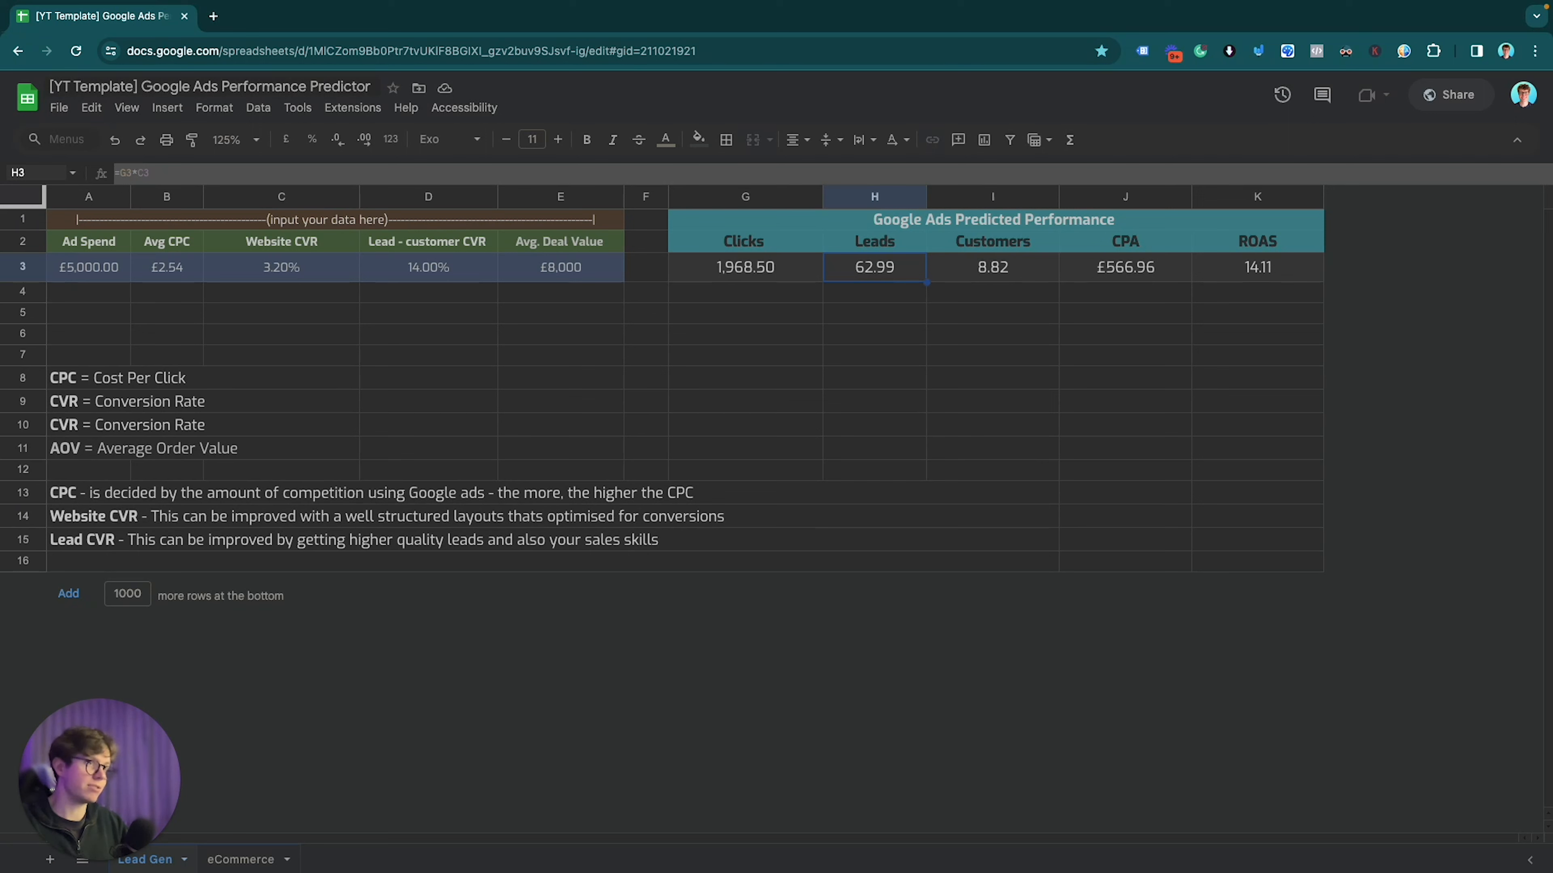
key(Right)
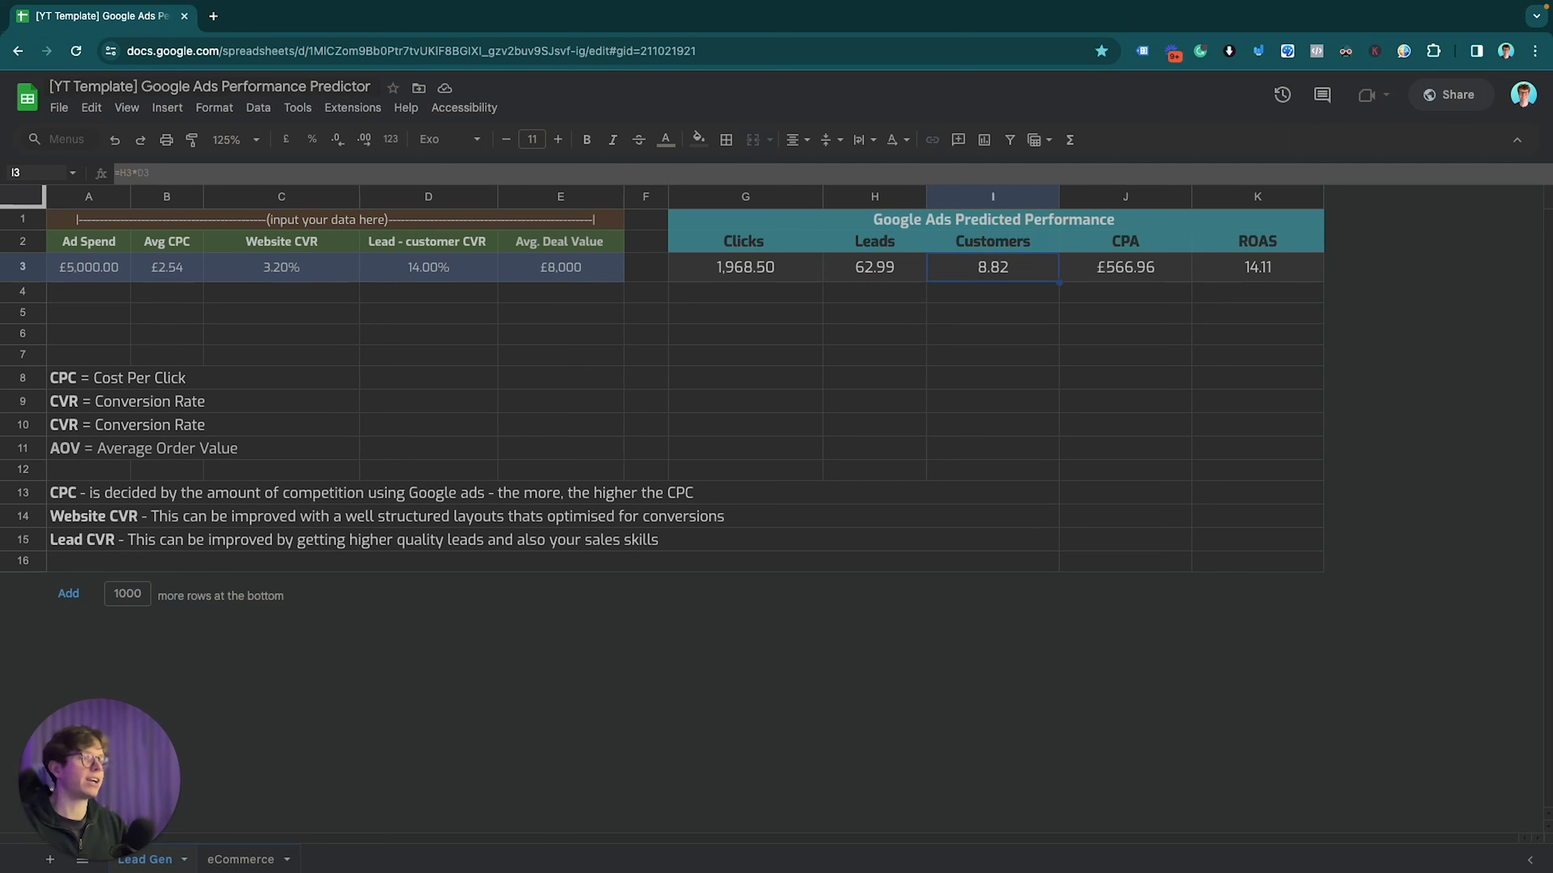
key(Right)
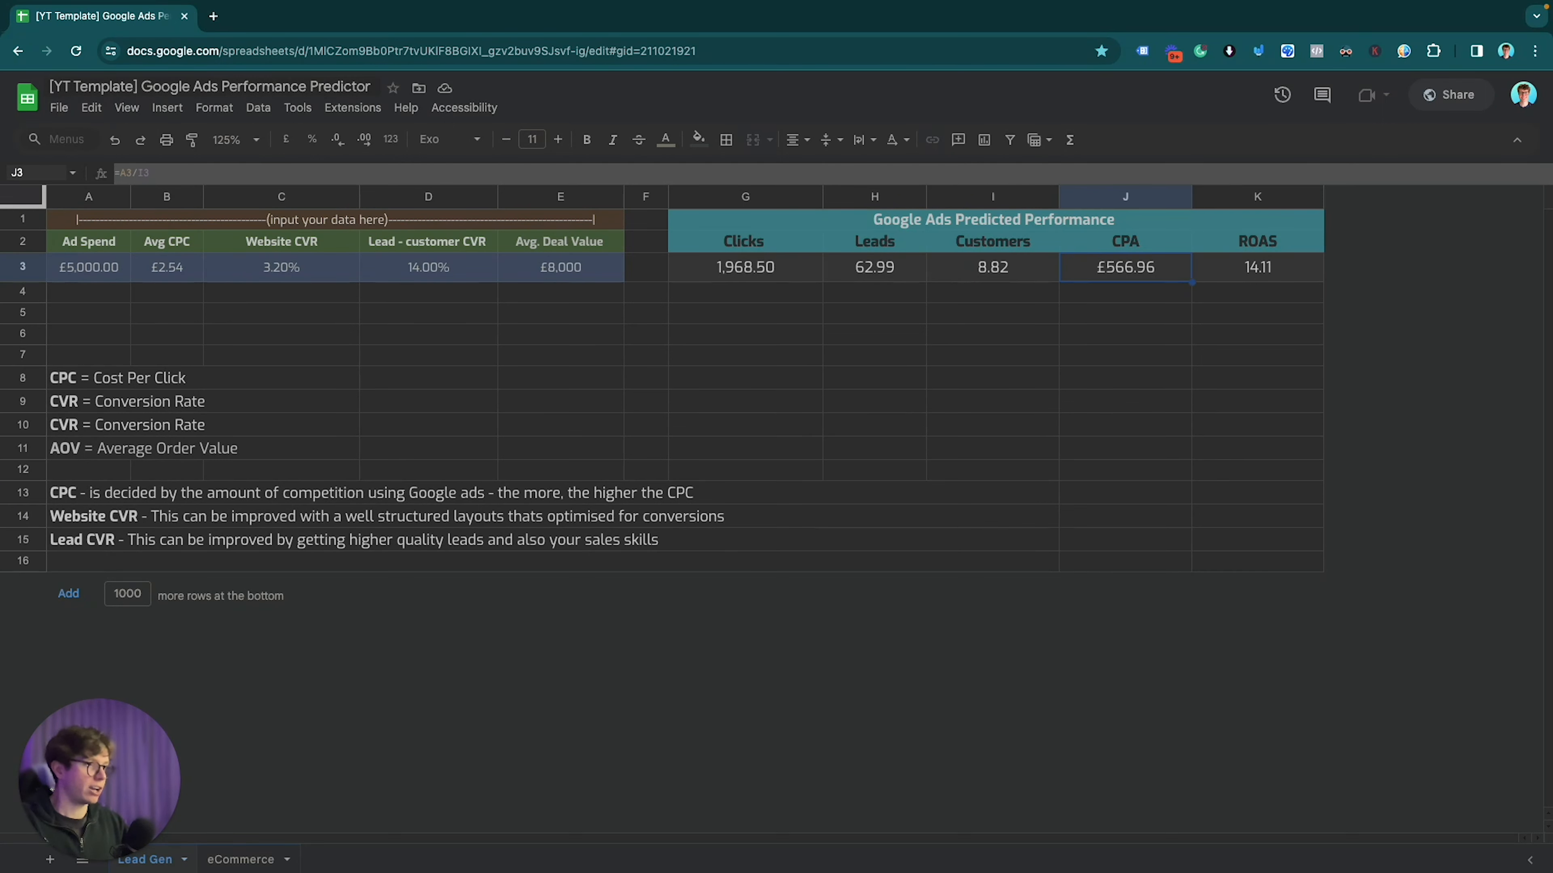
key(Return)
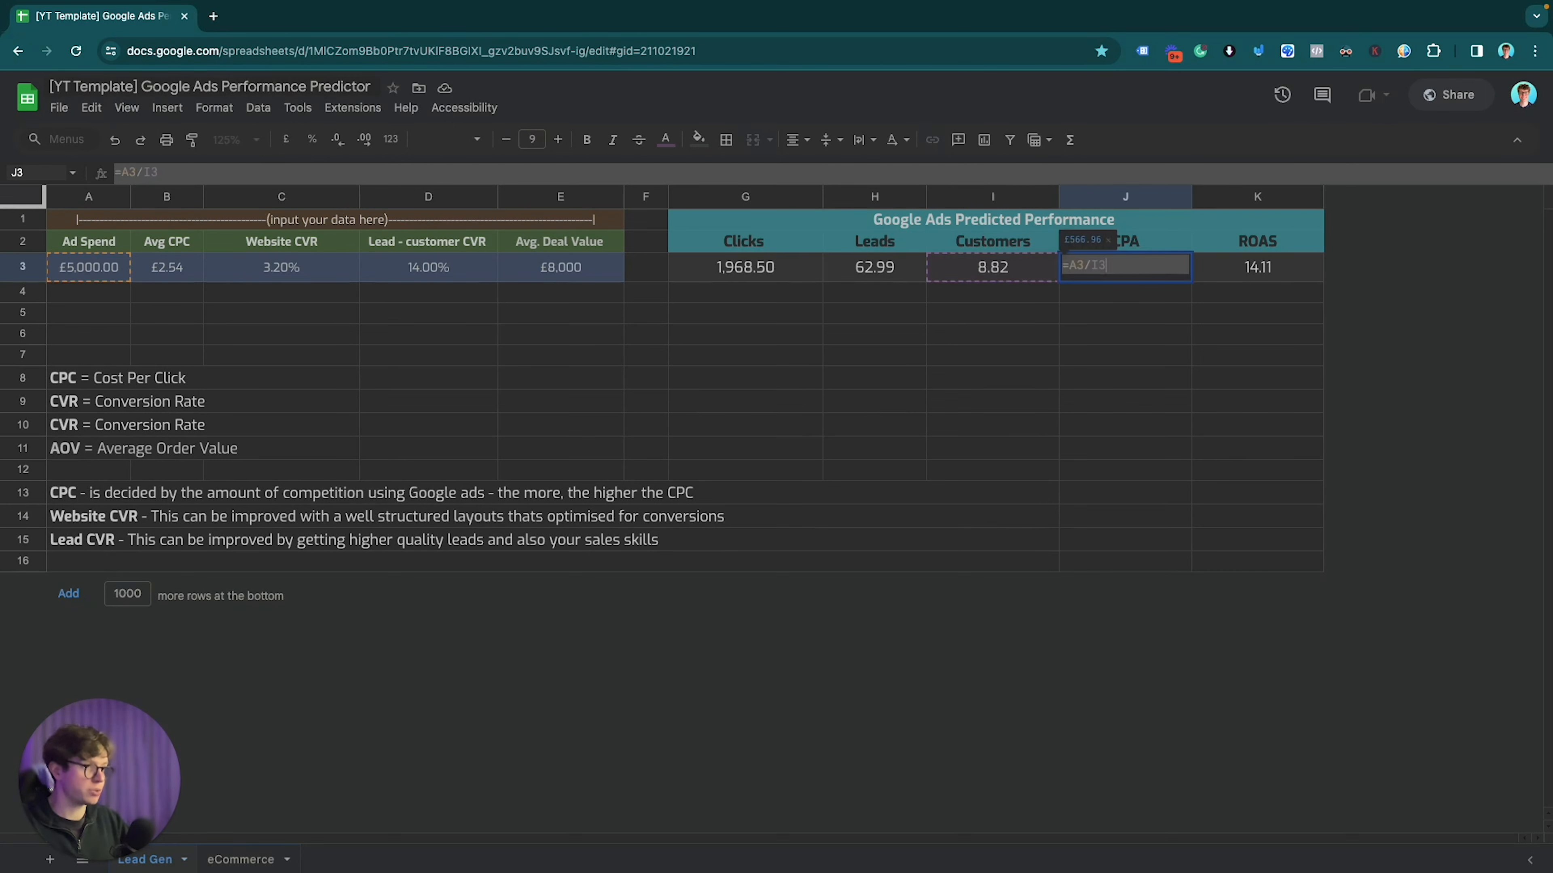
key(Return)
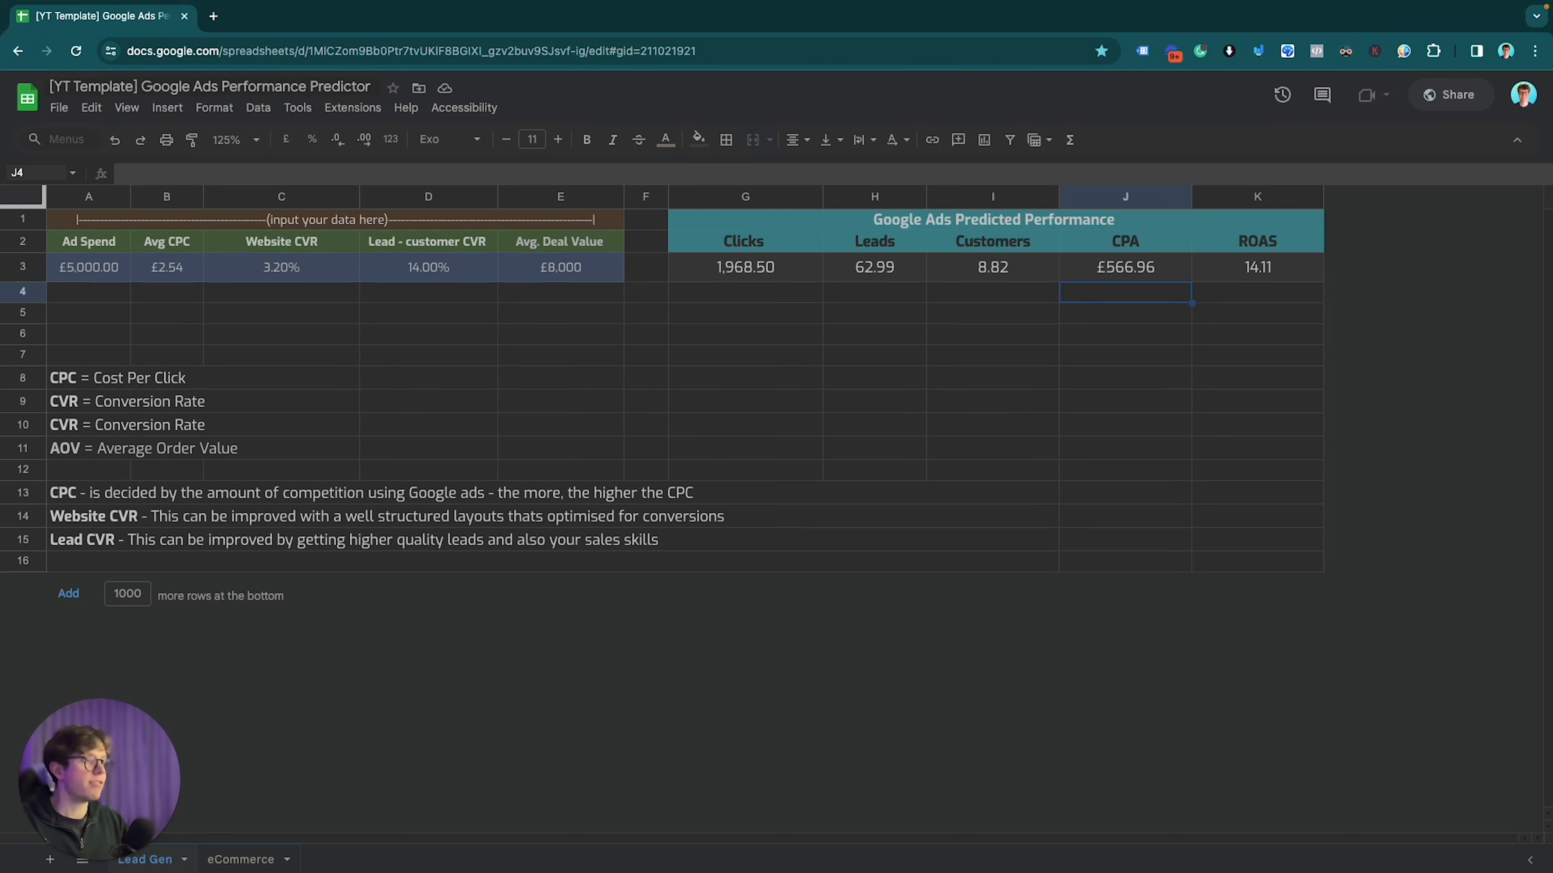
key(Up)
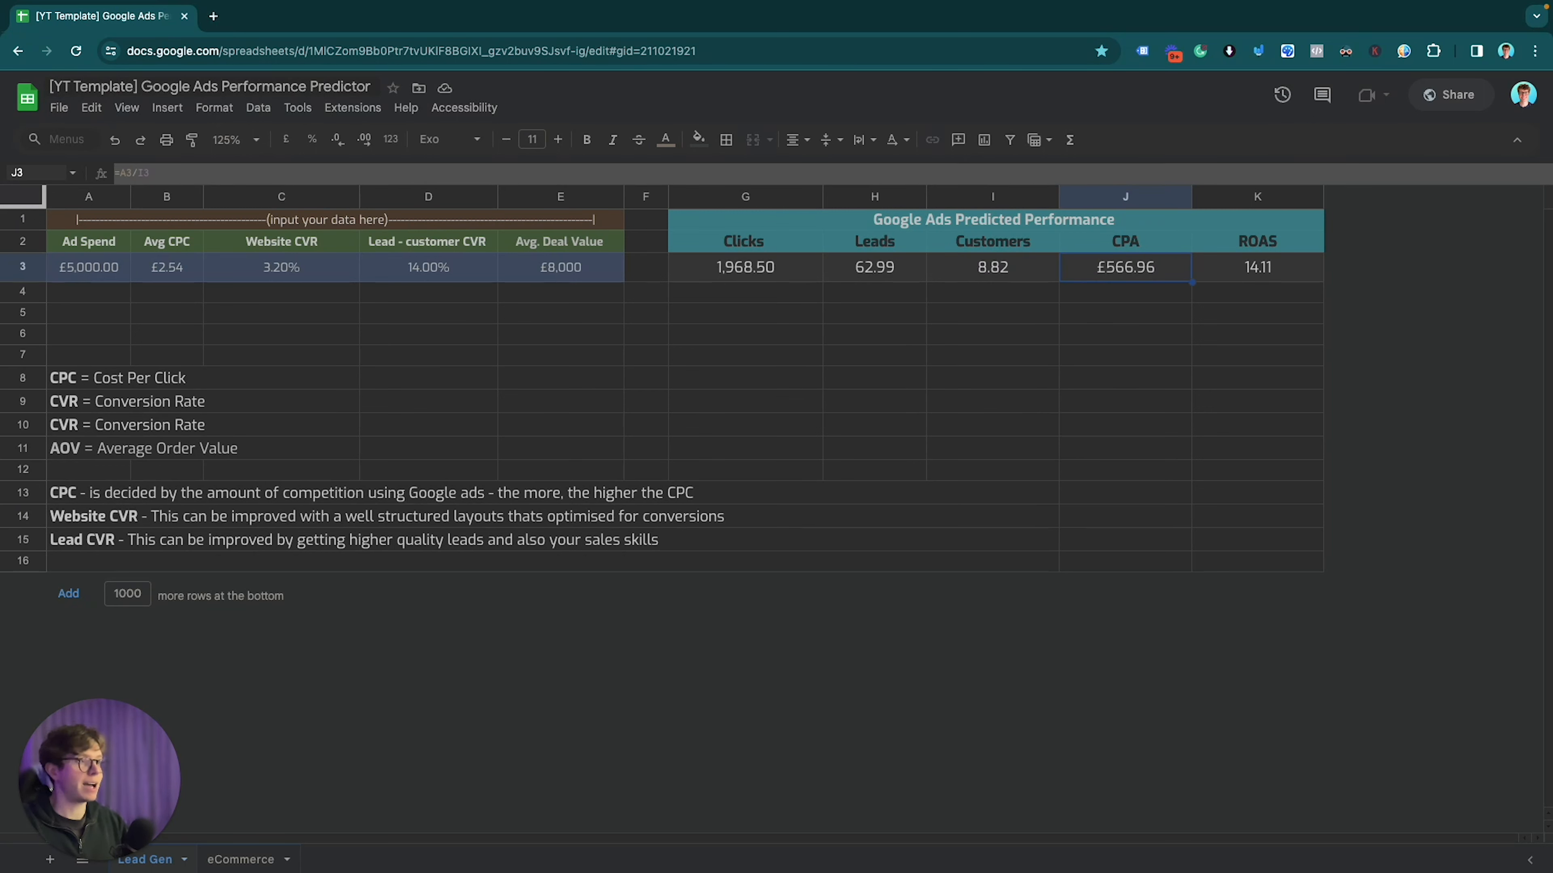
key(Right)
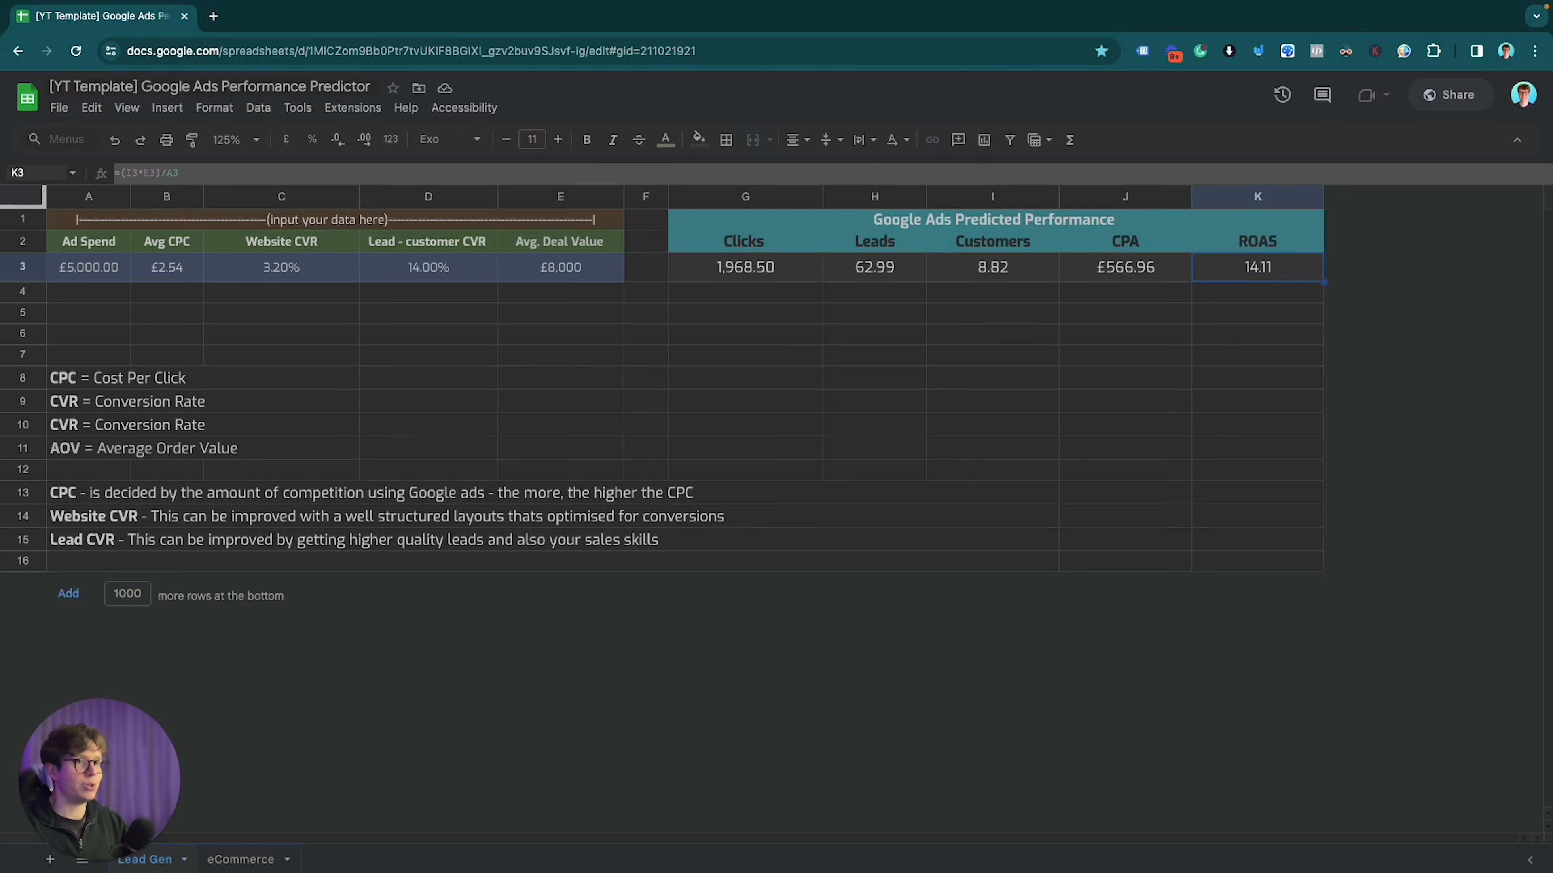
key(Left)
key(Left)
key(Left)
key(Left)
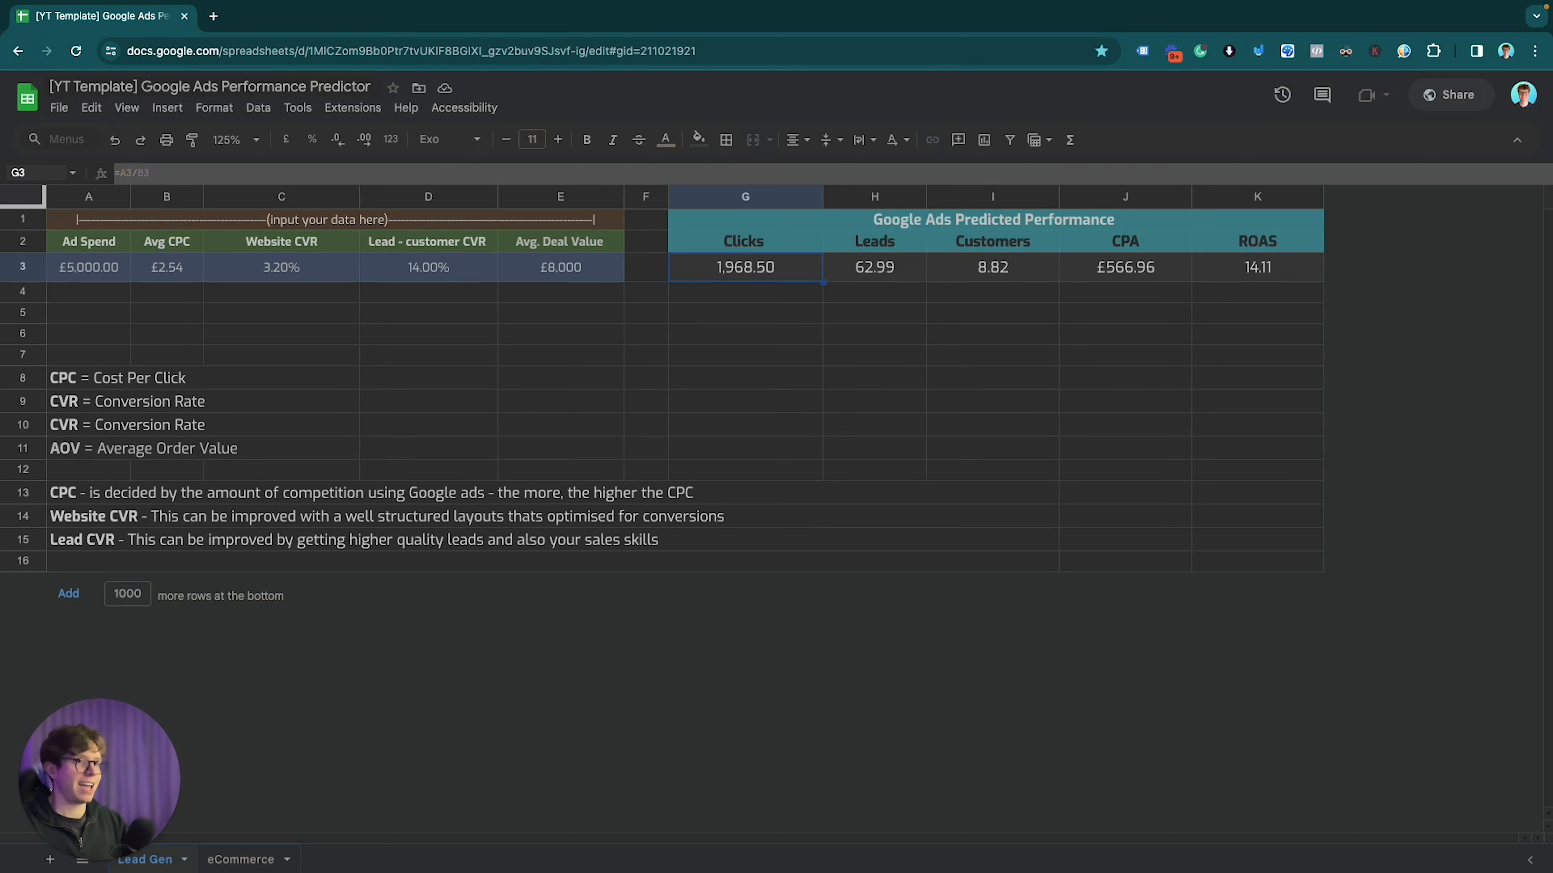
key(Left)
key(Left)
key(Left)
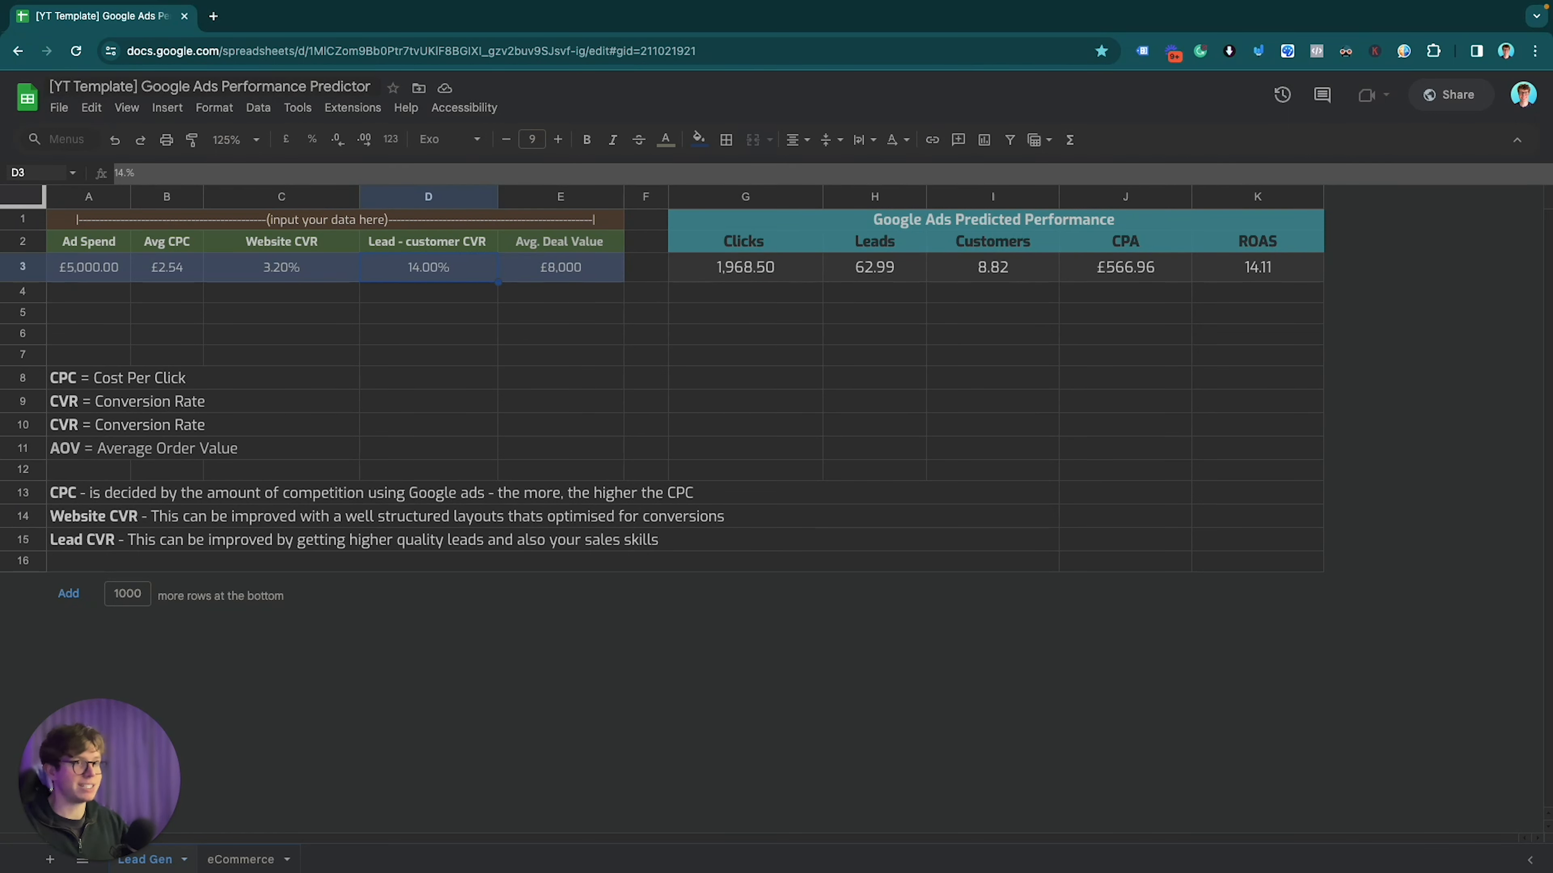
Step: Change the lead-customer CVR in D3 to 10% and check CPA £793.75 and ROAS 10.08
key(Left)
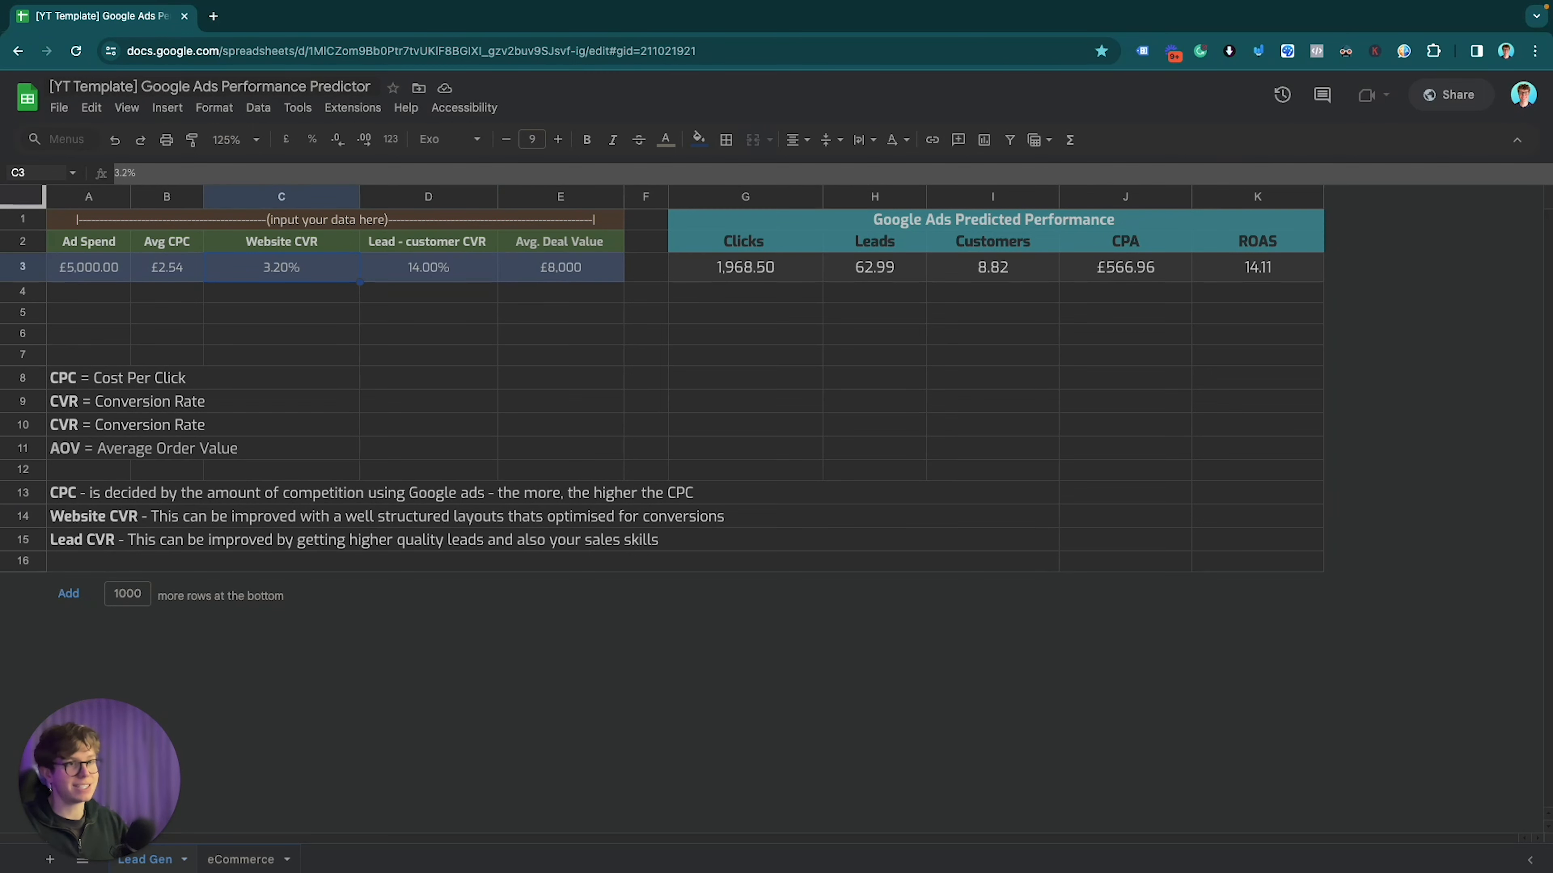
key(Right)
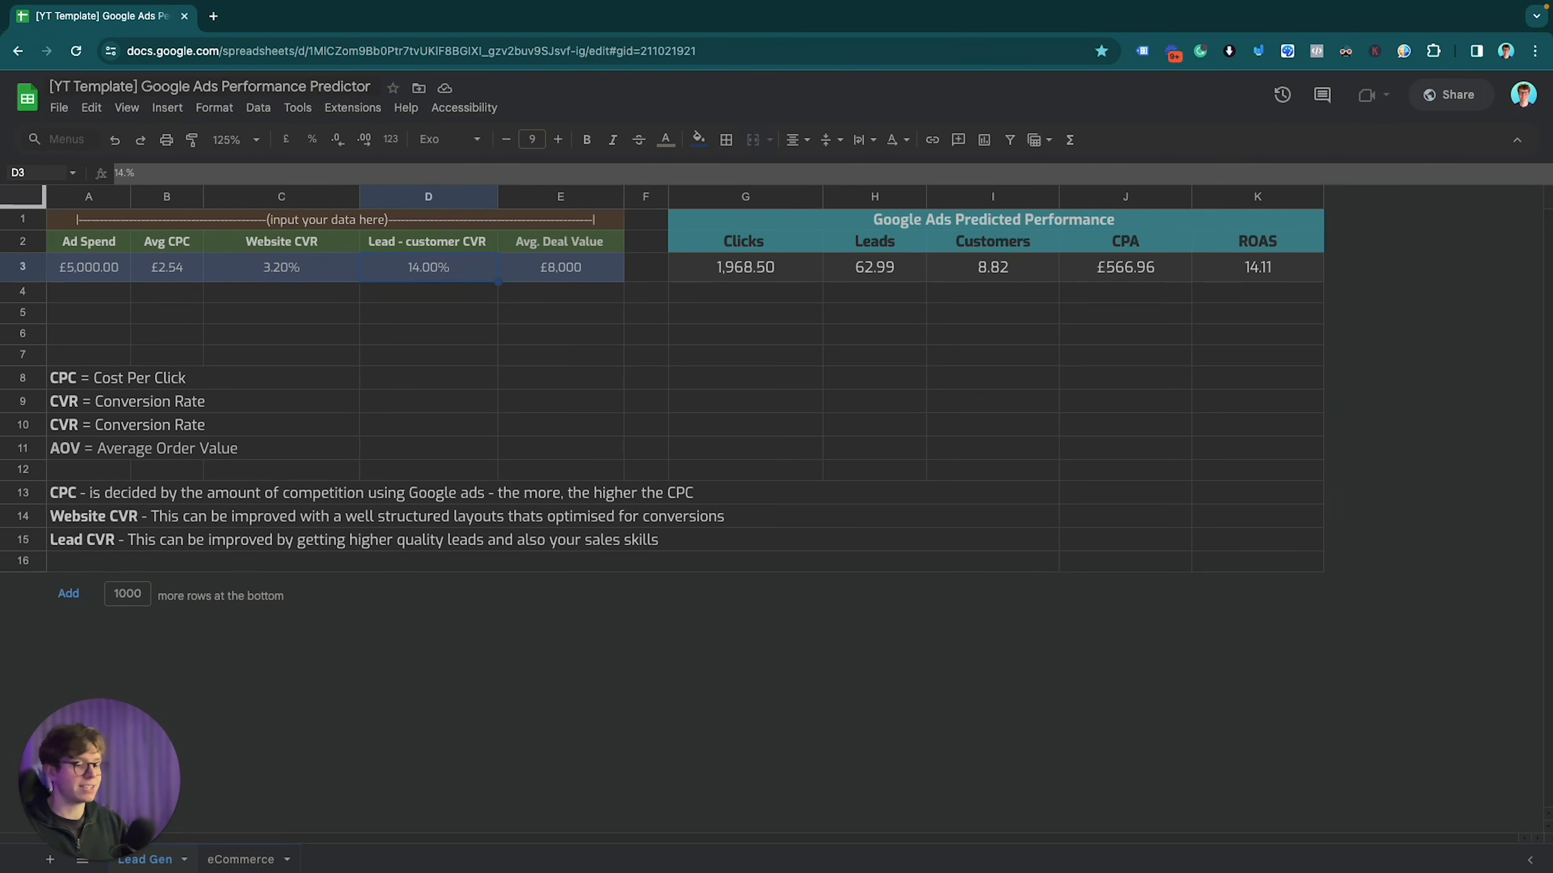
text(10)
key(Return)
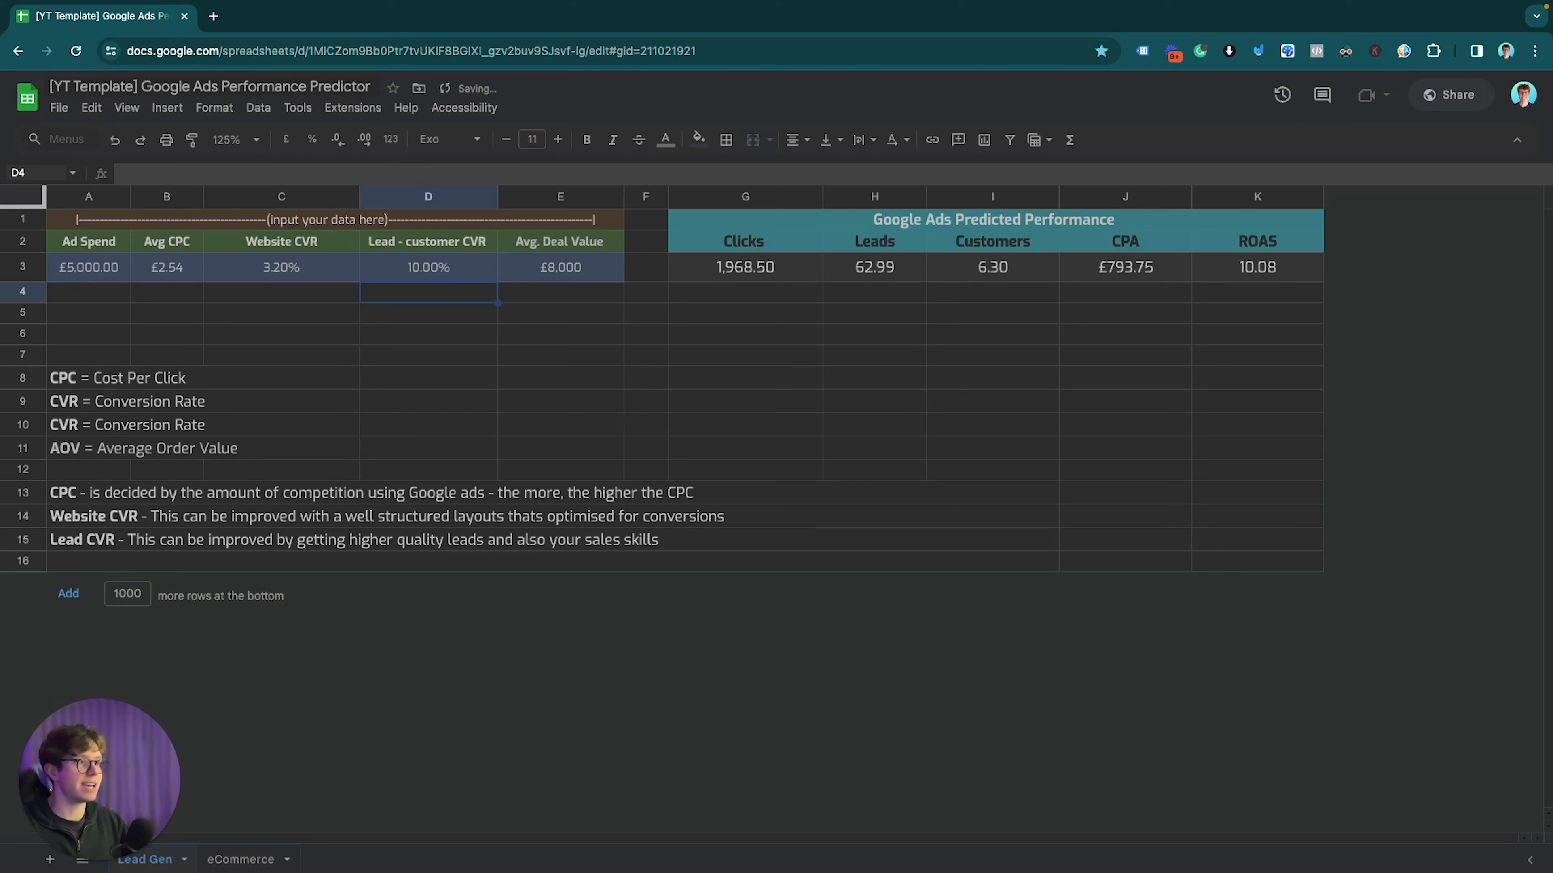
key(Up)
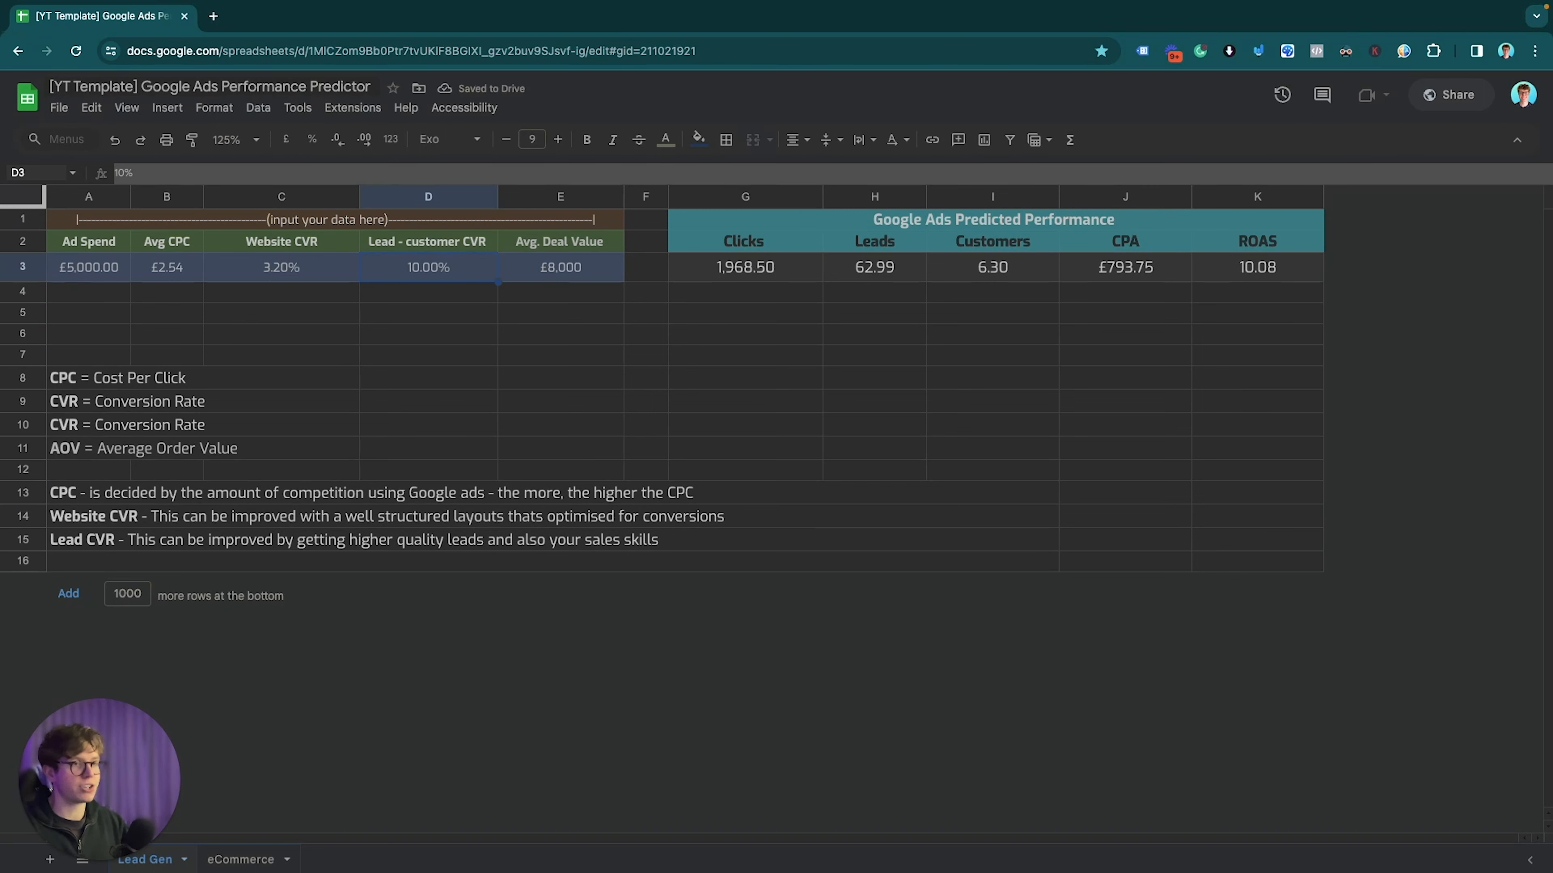
key(Right)
key(Right)
key(Right)
key(Right)
key(Right)
key(Right)
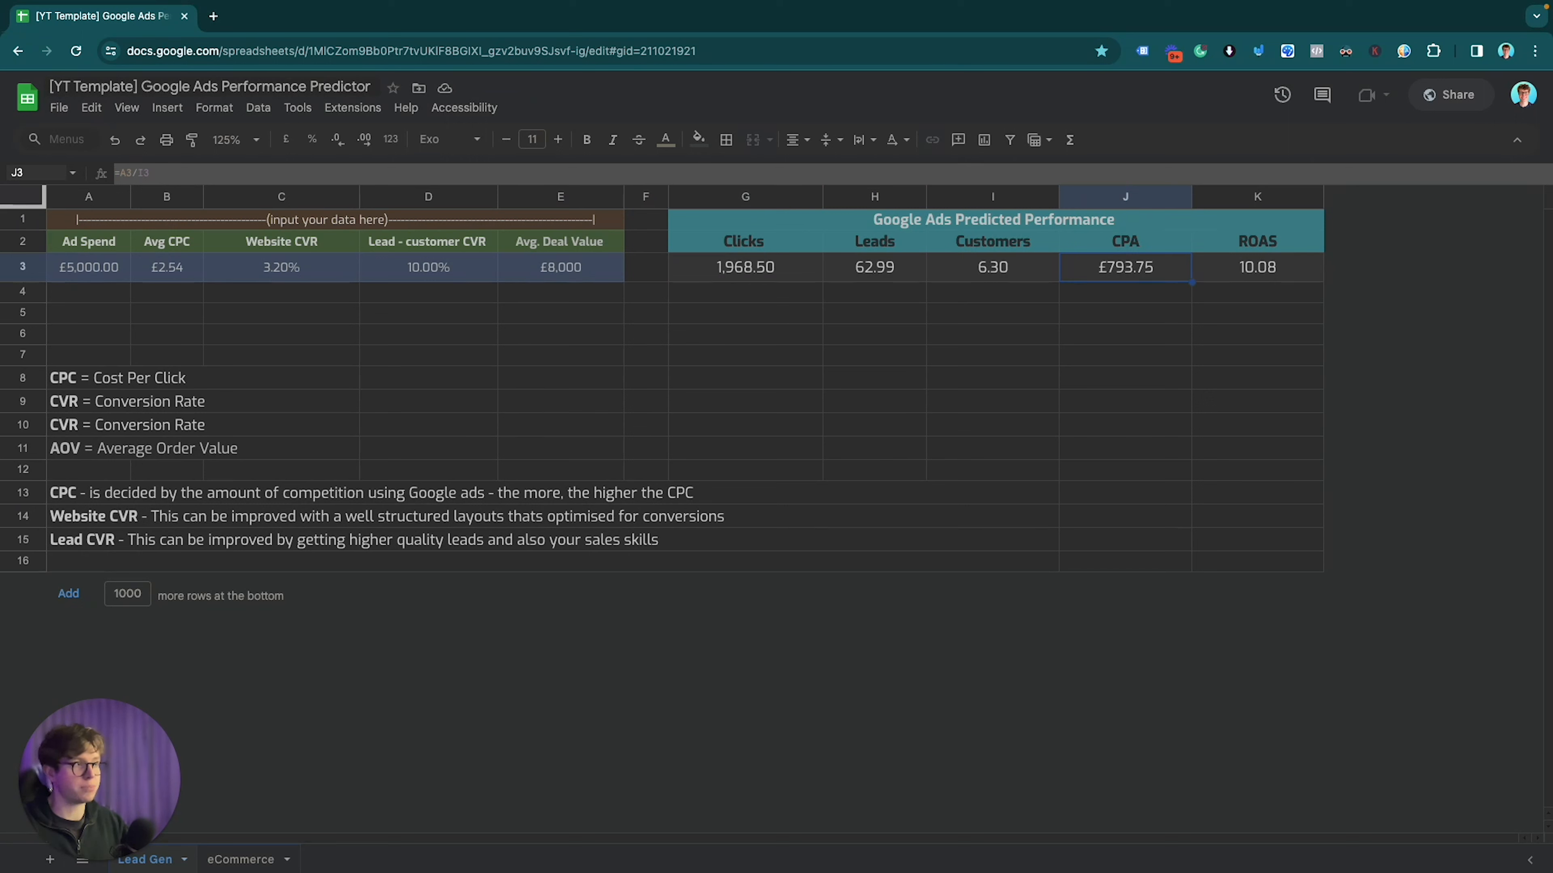
key(Right)
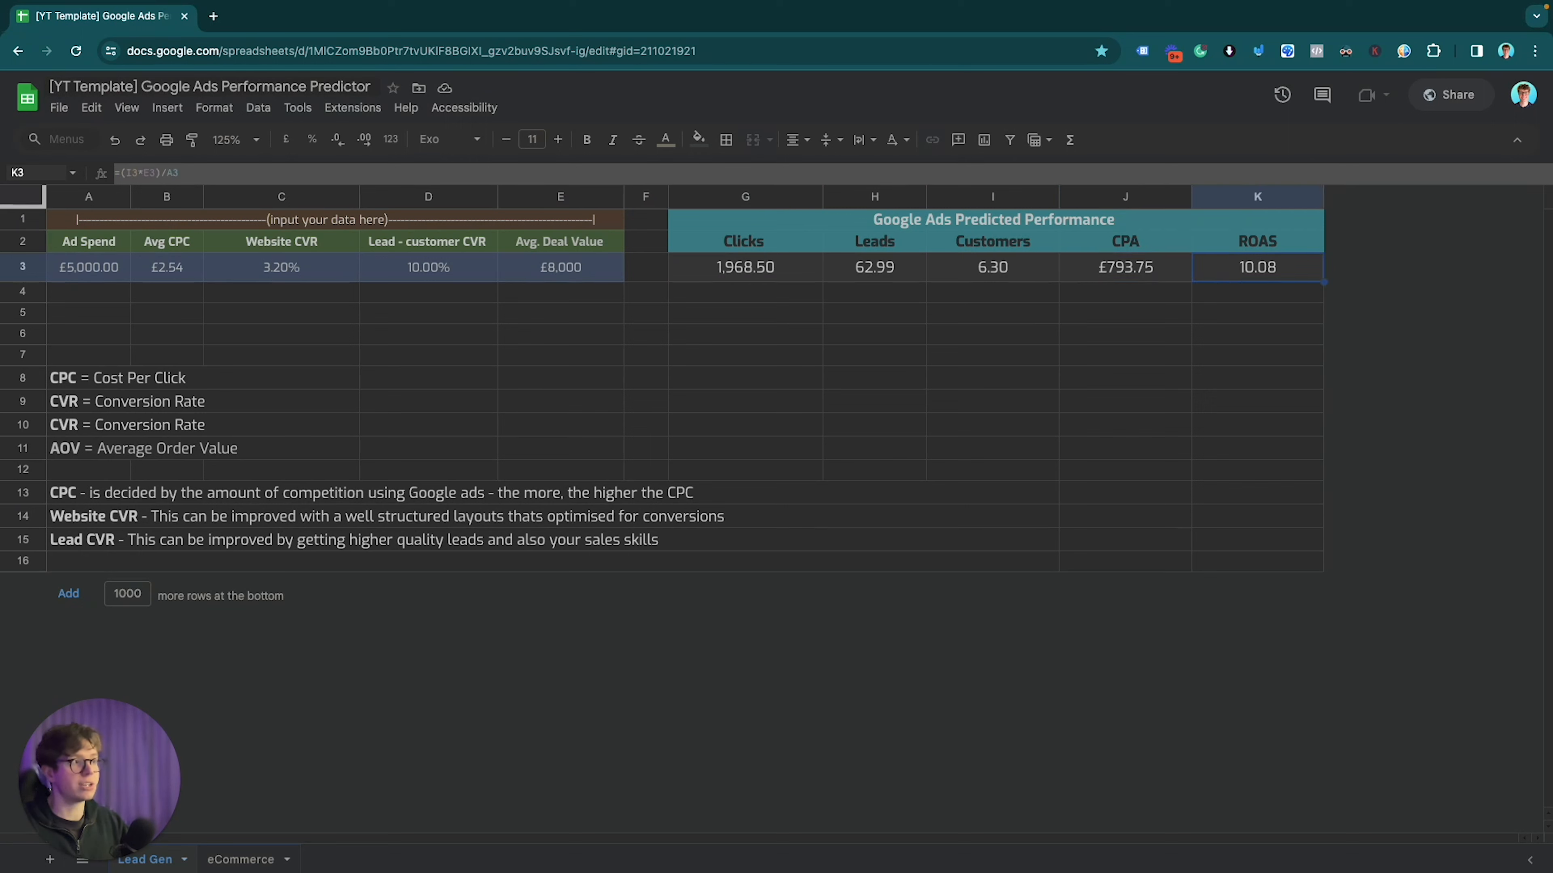
key(Left)
key(Left)
key(Left)
key(Left)
key(Left)
key(Left)
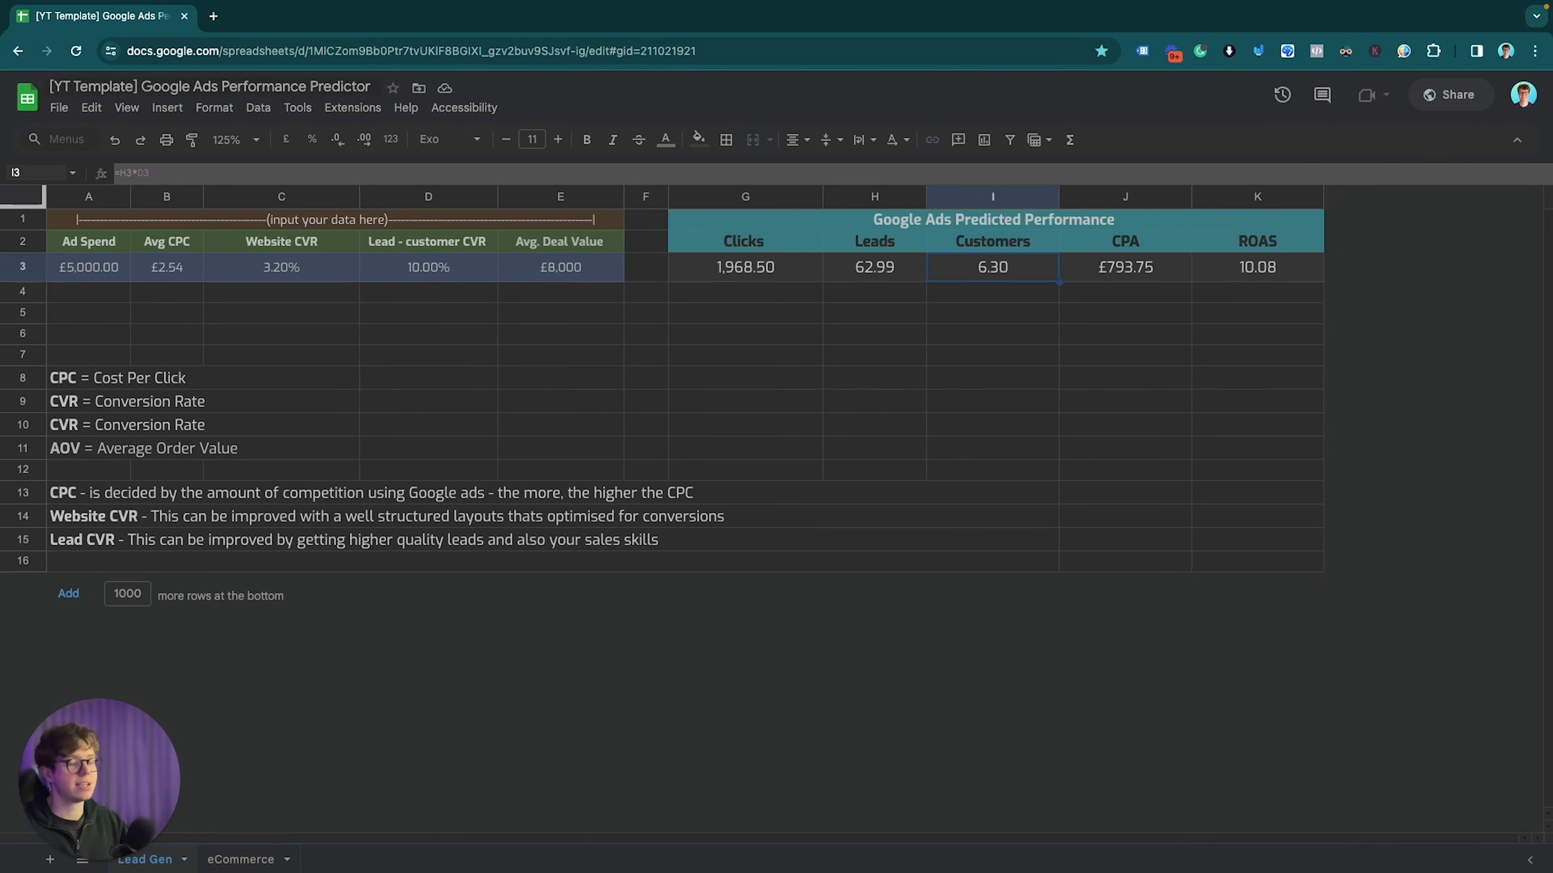
key(Left)
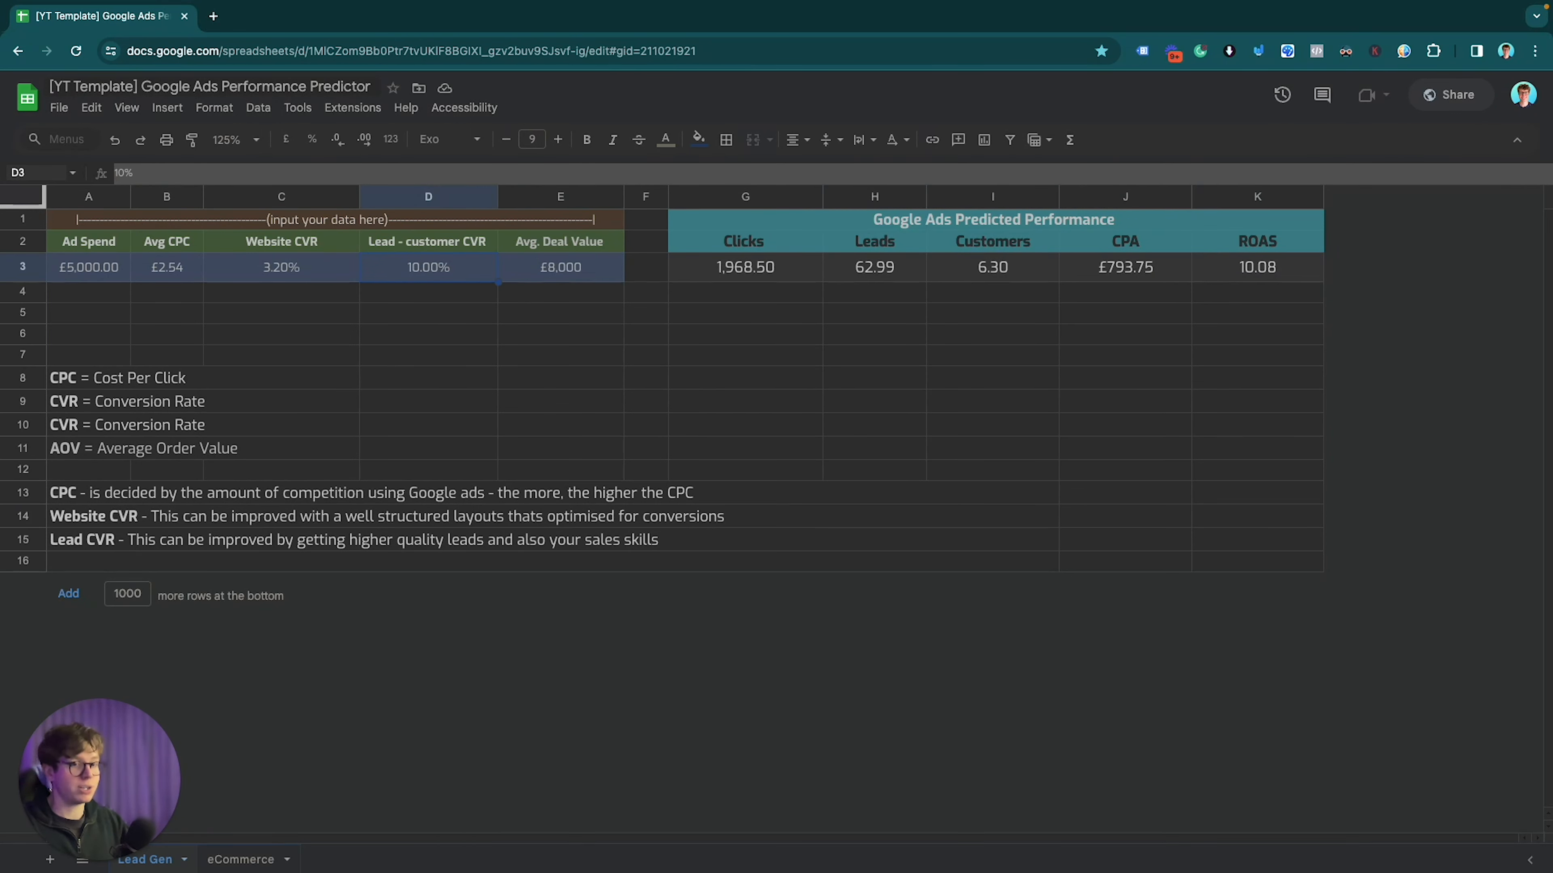
key(Right)
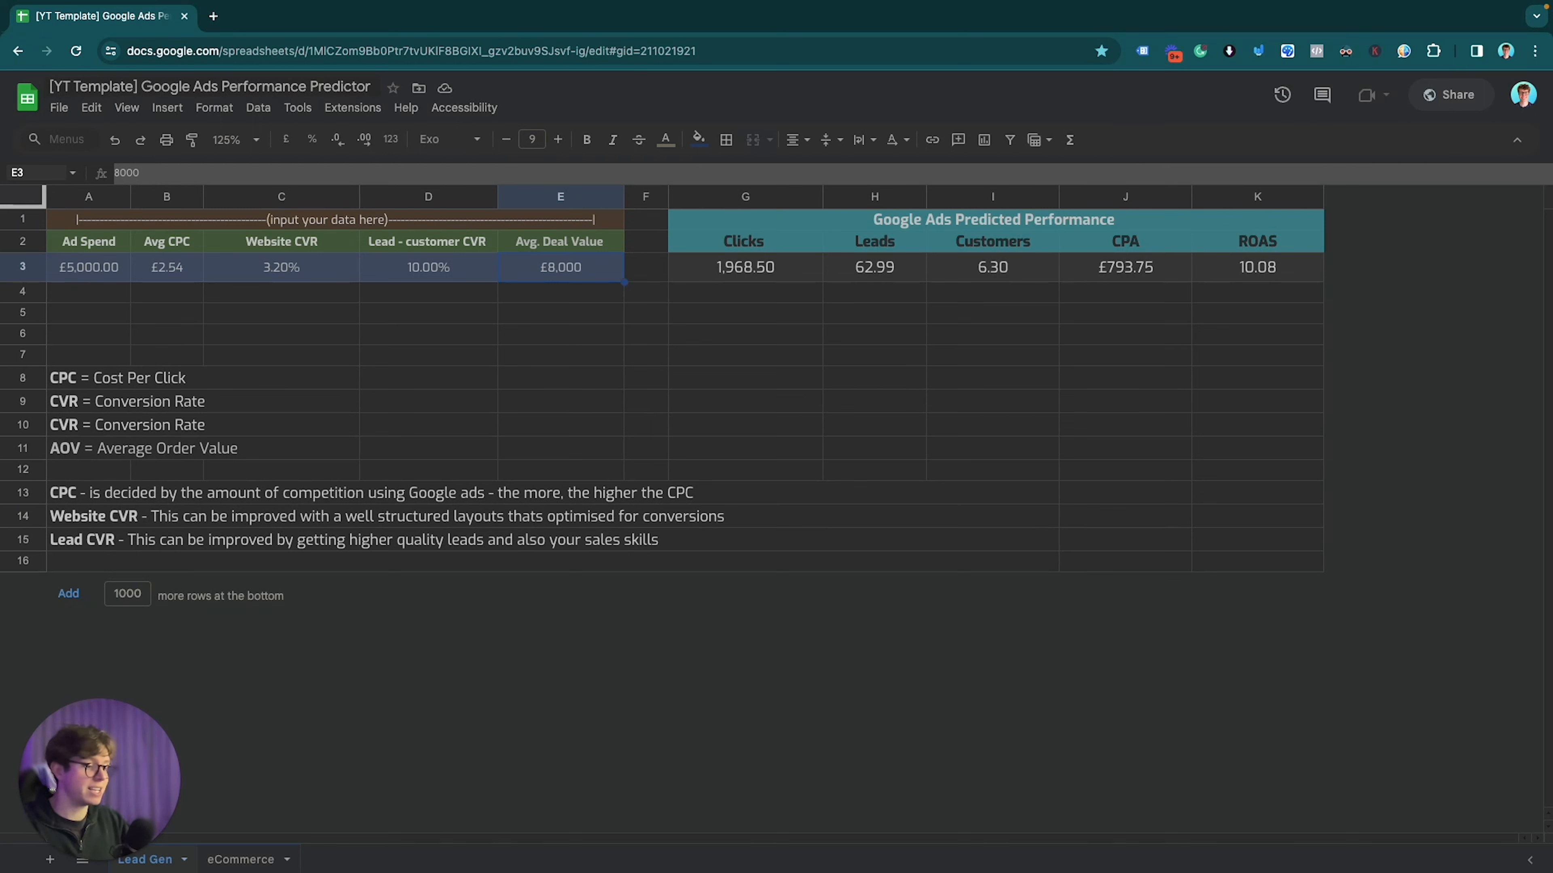
Step: Change the Avg. Deal Value in E3 to 4000 and check ROAS drops to 5.04
text(4000)
key(Return)
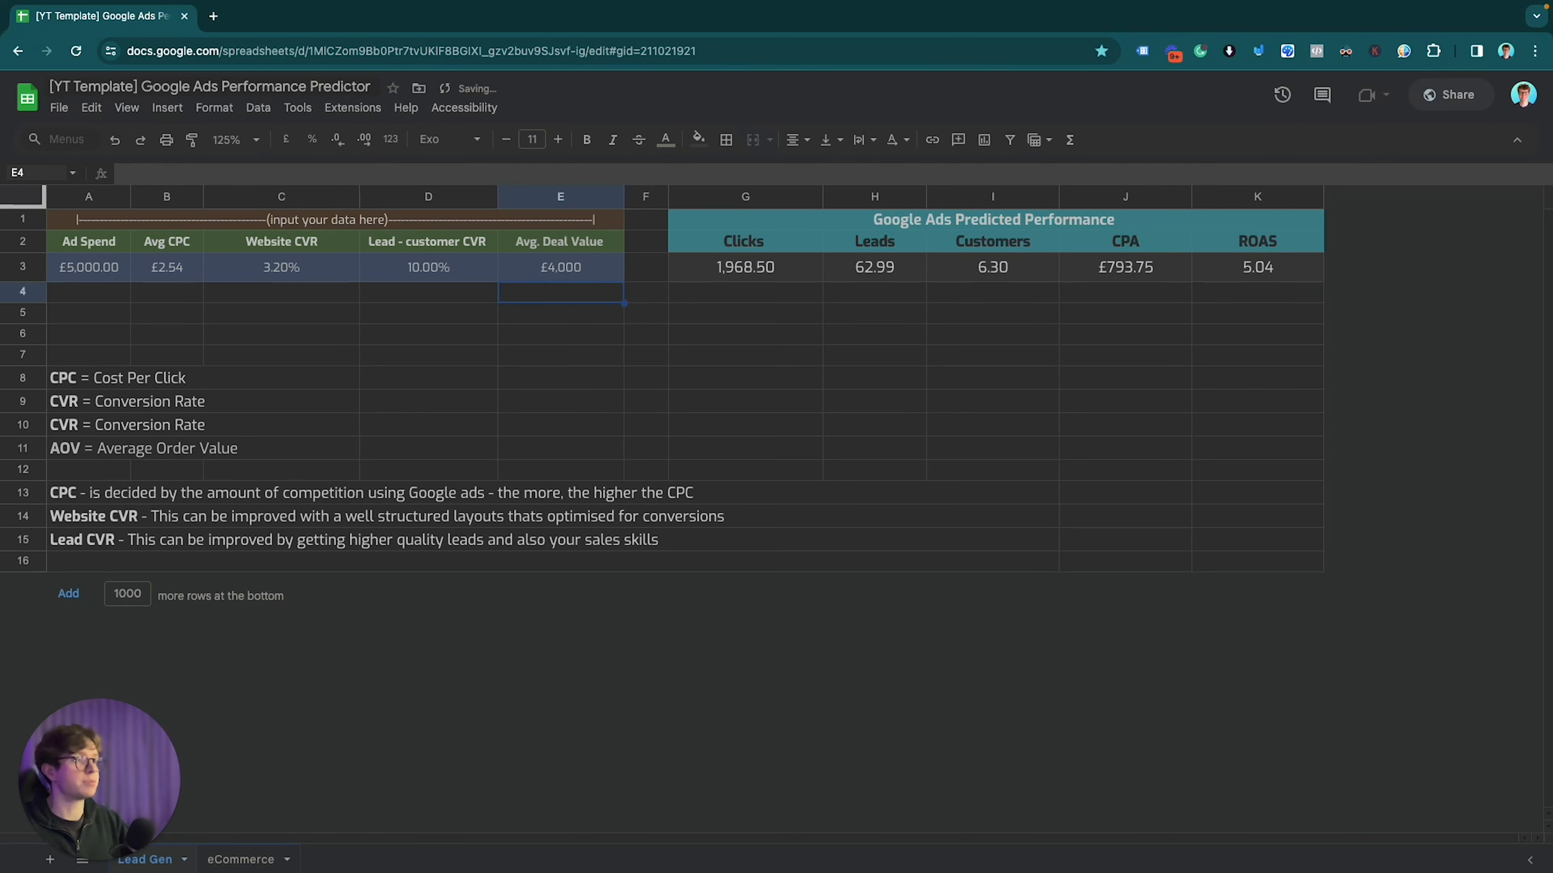
key(Up)
key(Right)
key(Right)
key(Right)
key(Right)
key(Right)
key(Right)
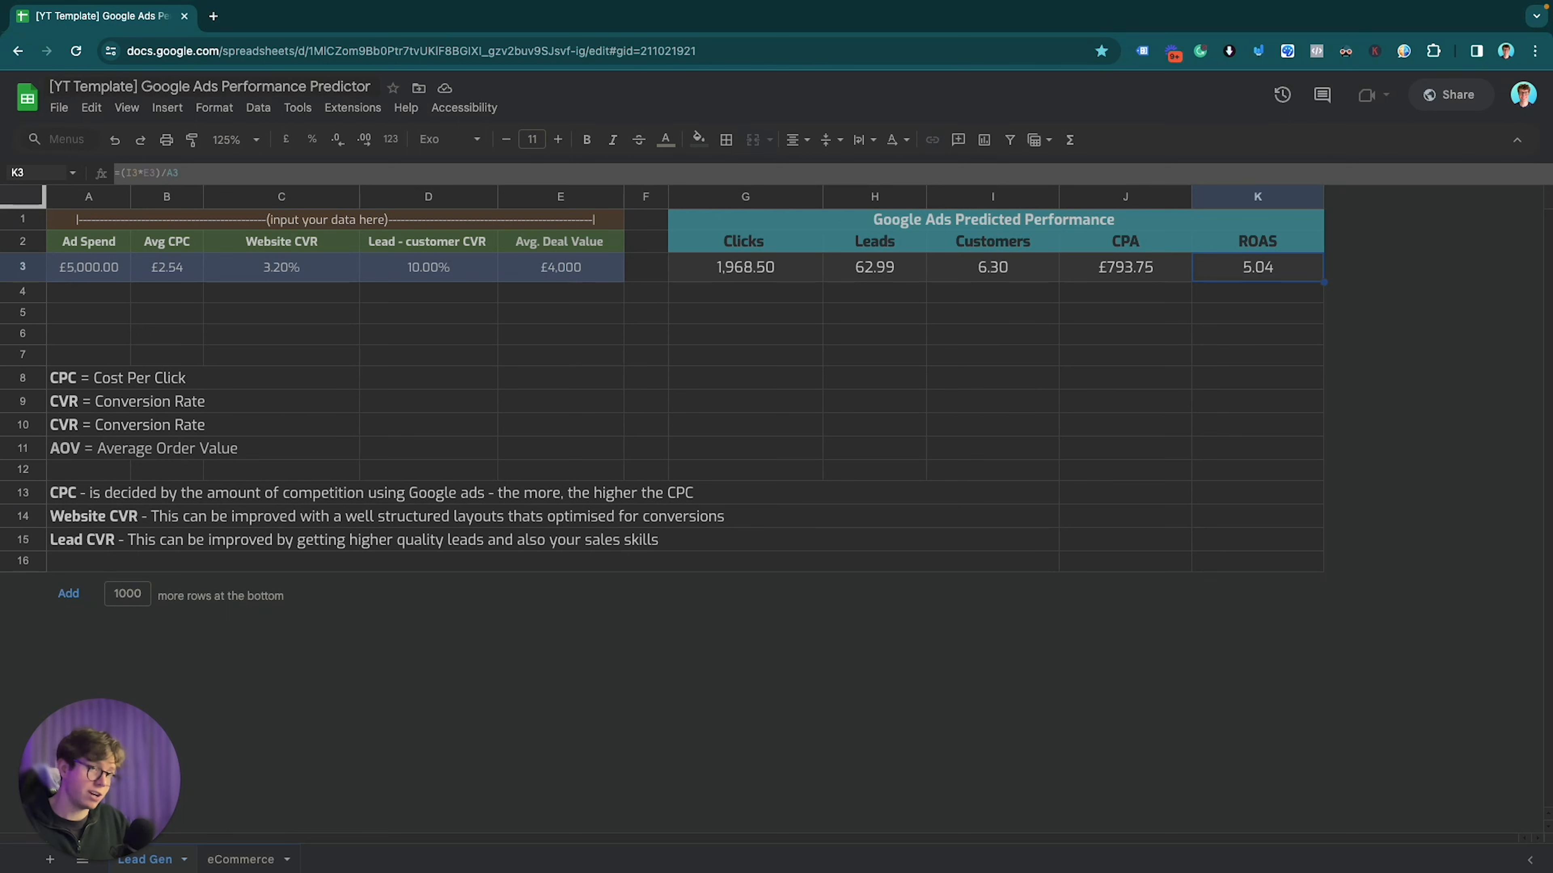
key(Left)
key(Left)
key(Left)
key(Left)
key(Left)
key(Left)
key(Left)
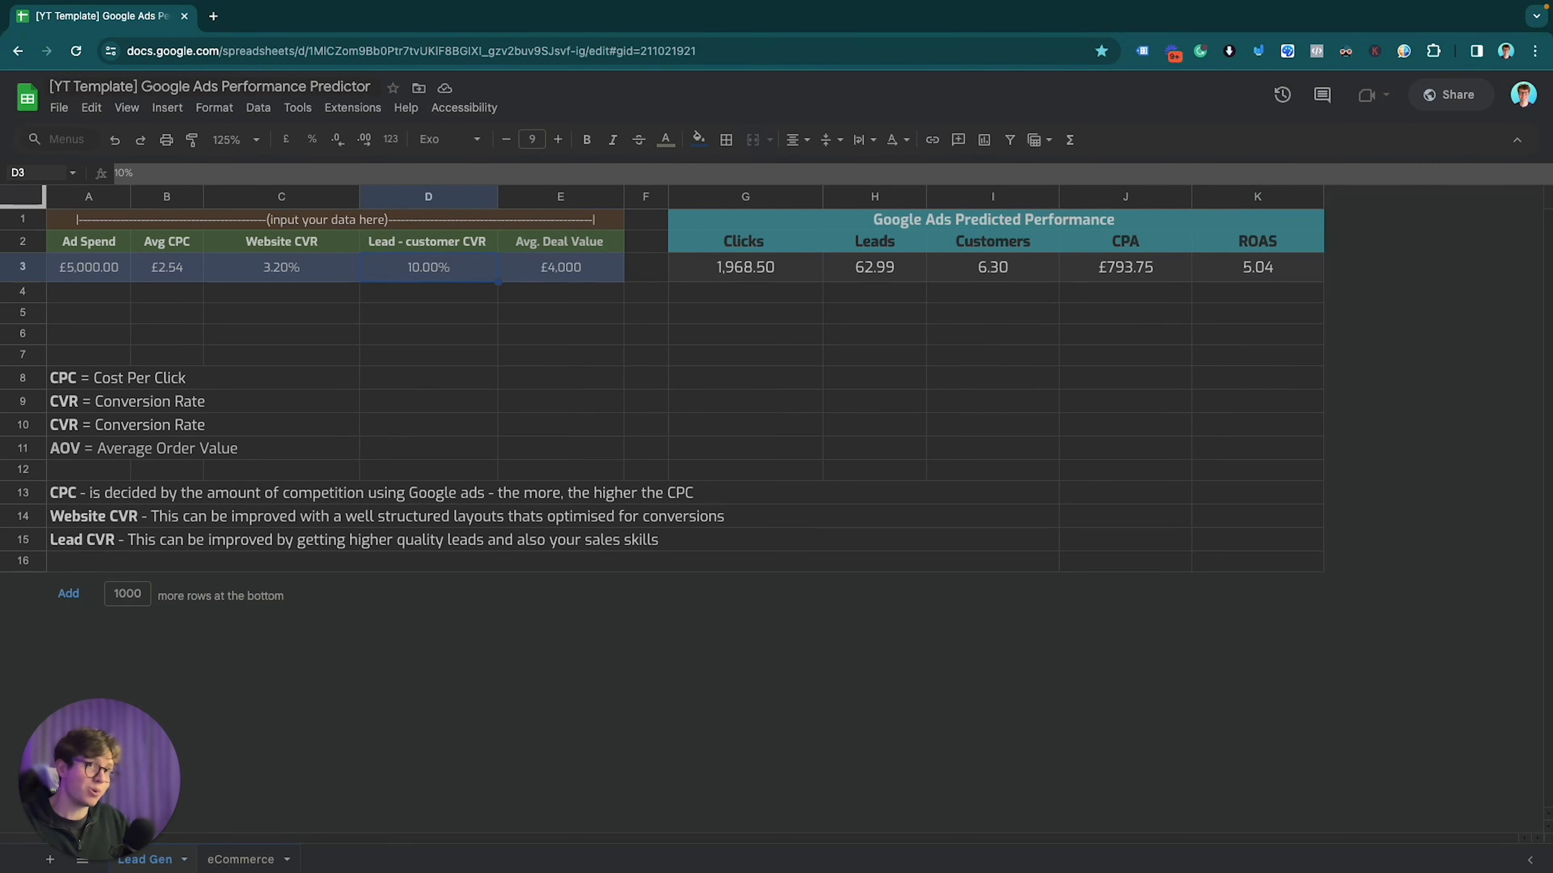
key(Left)
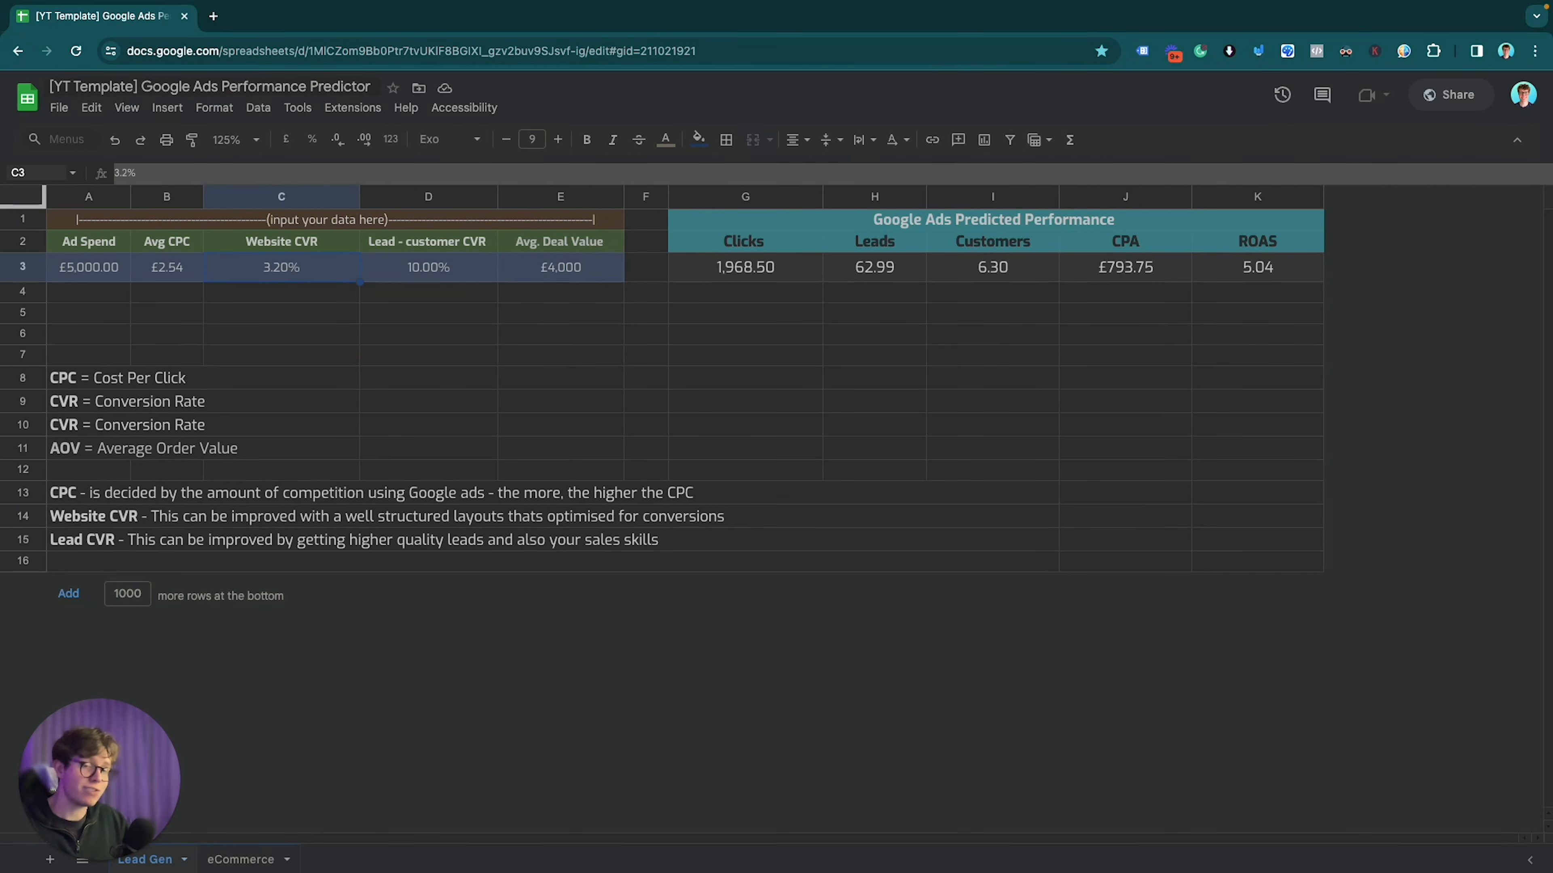
key(Right)
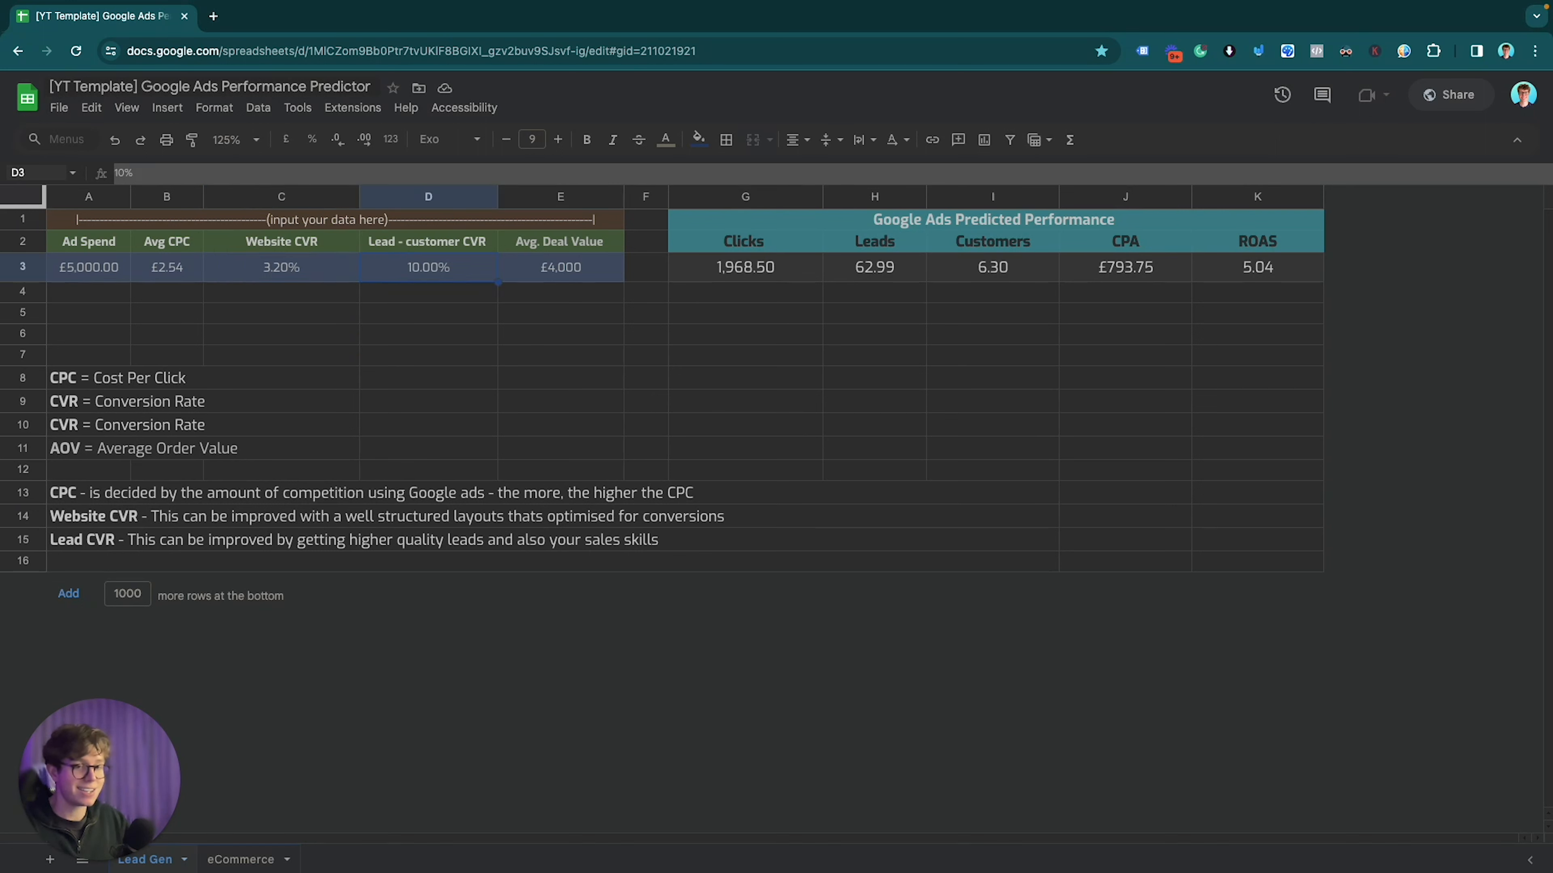
key(Right)
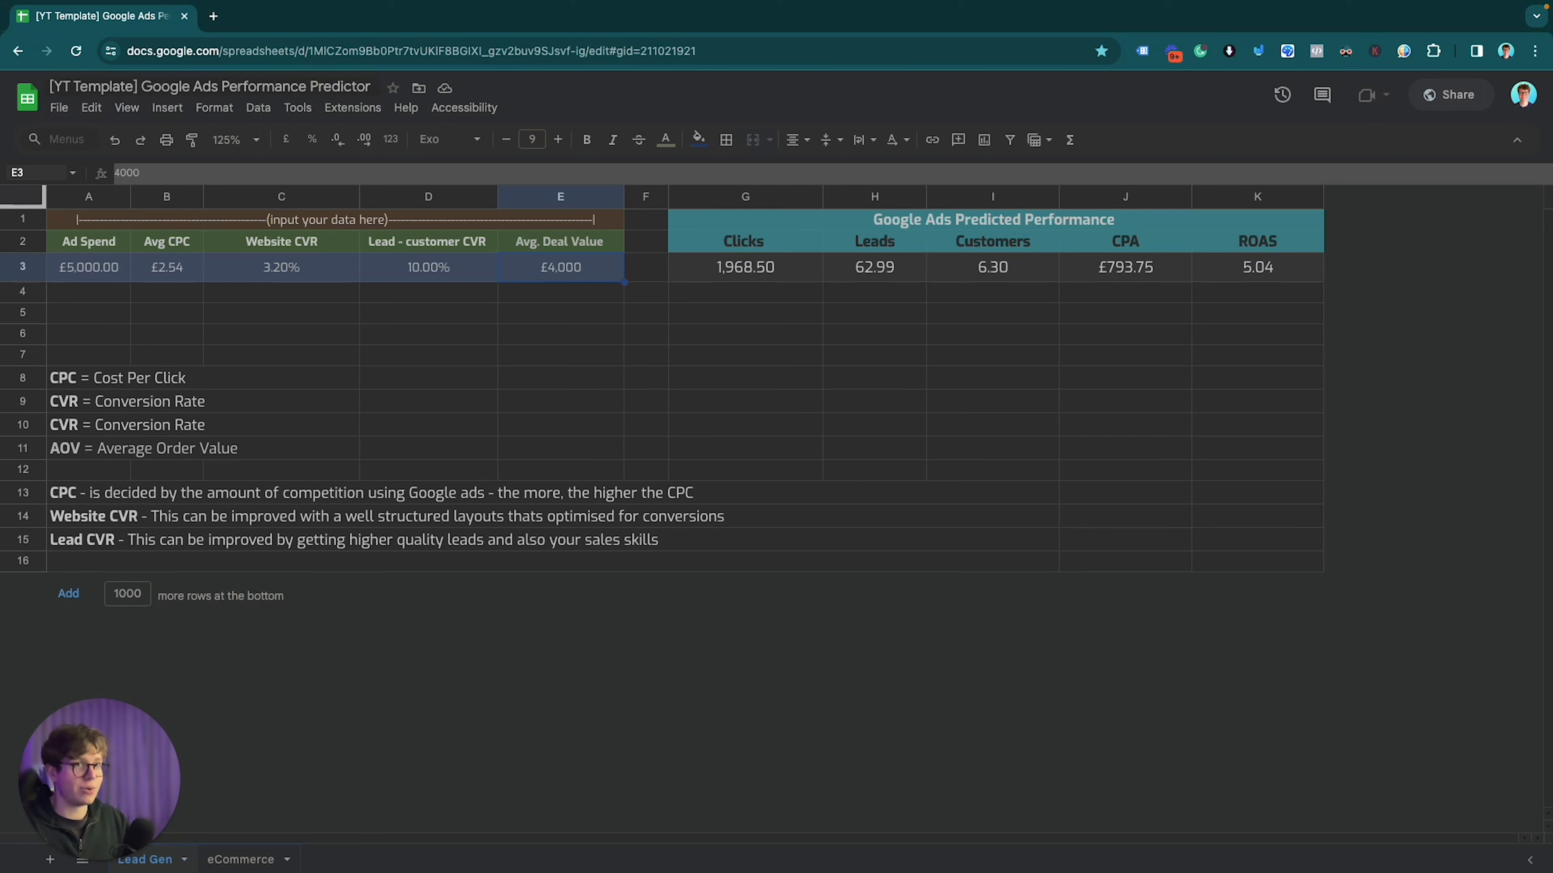
key(Left)
key(Left)
key(Left)
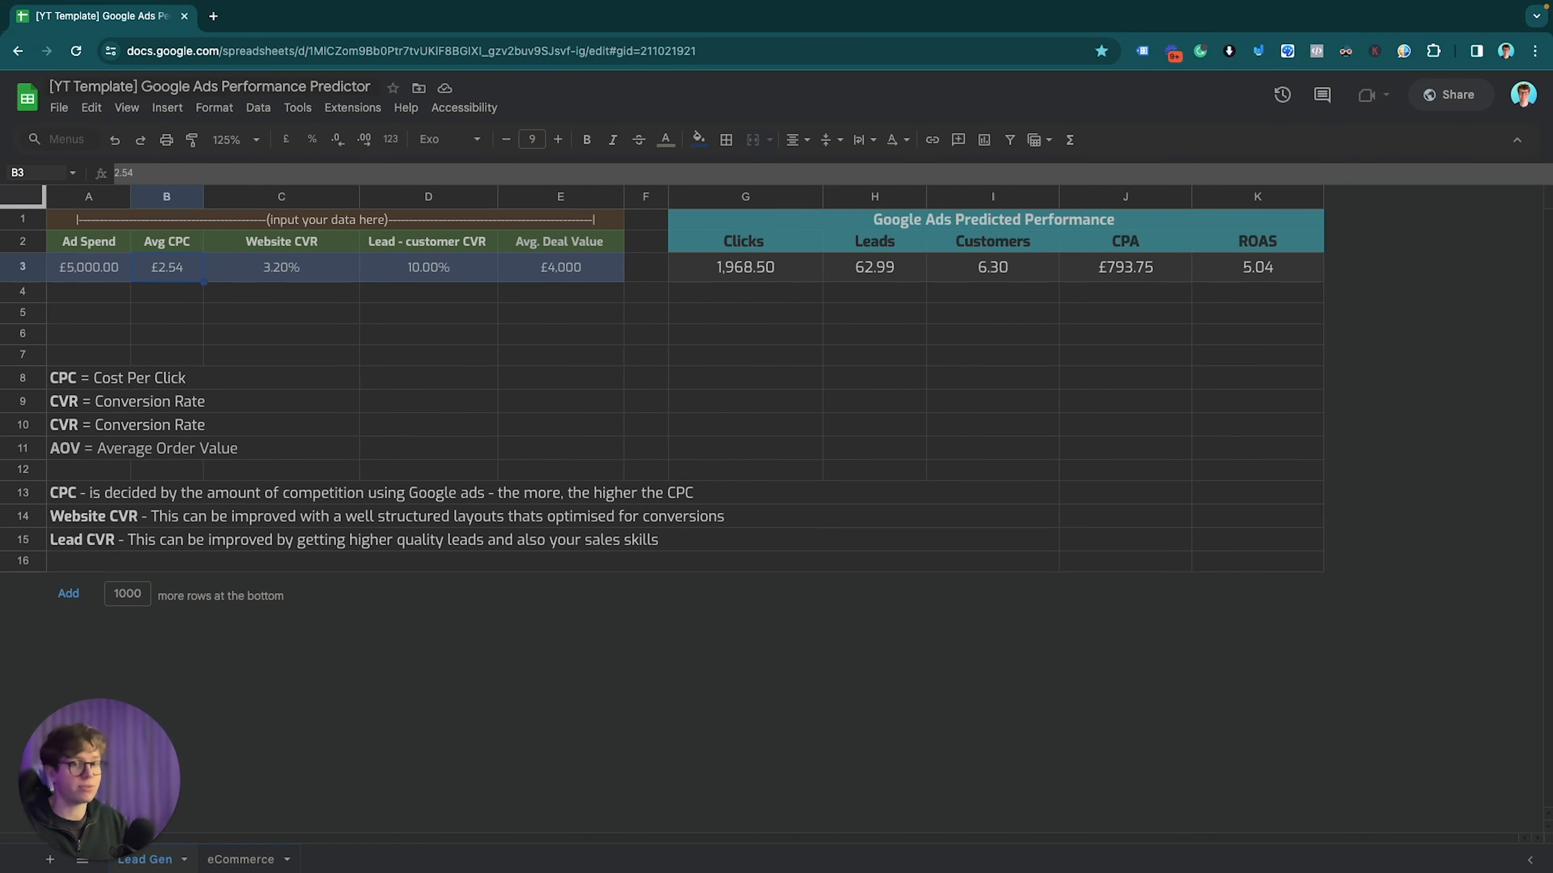
Step: Open LinkedIn in a new tab and go to your own profile via Me > View Profile
click(214, 17)
text(linkedin.com/feed/)
key(Return)
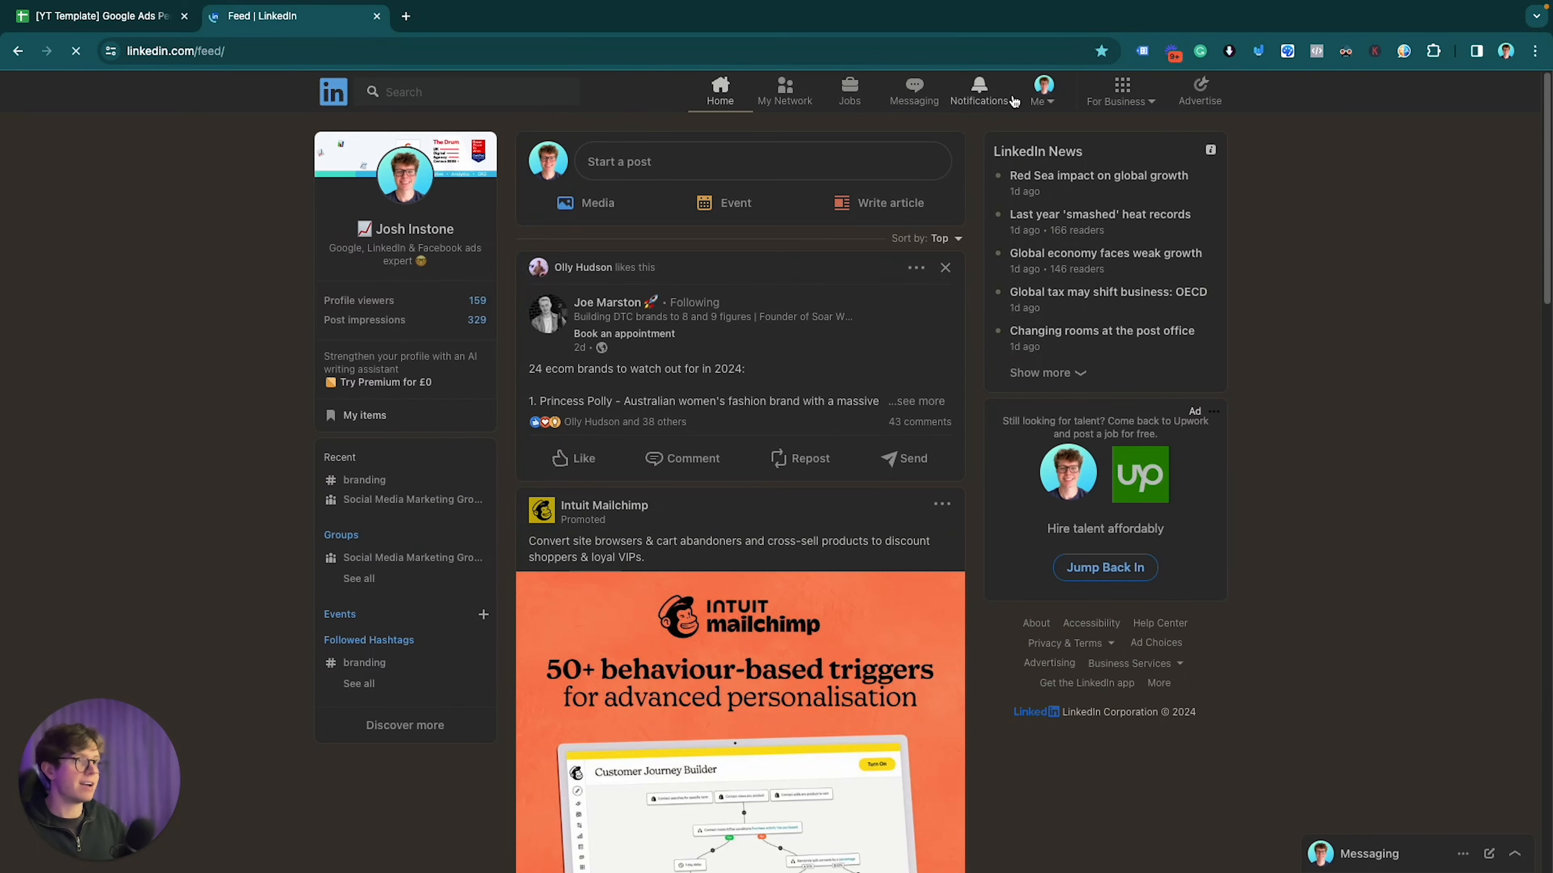
click(1043, 92)
click(981, 192)
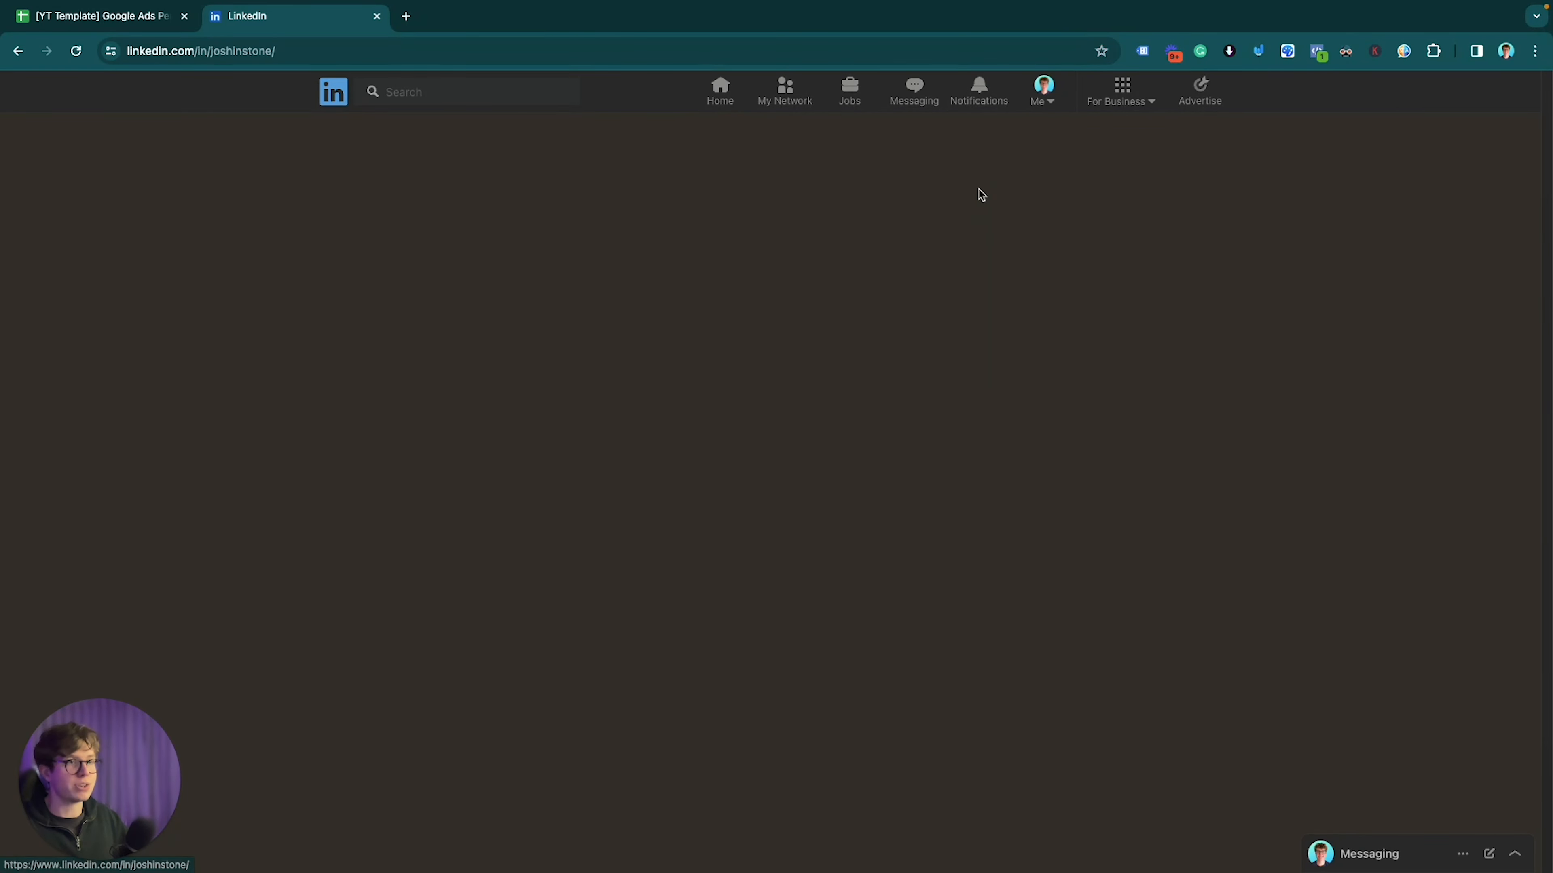